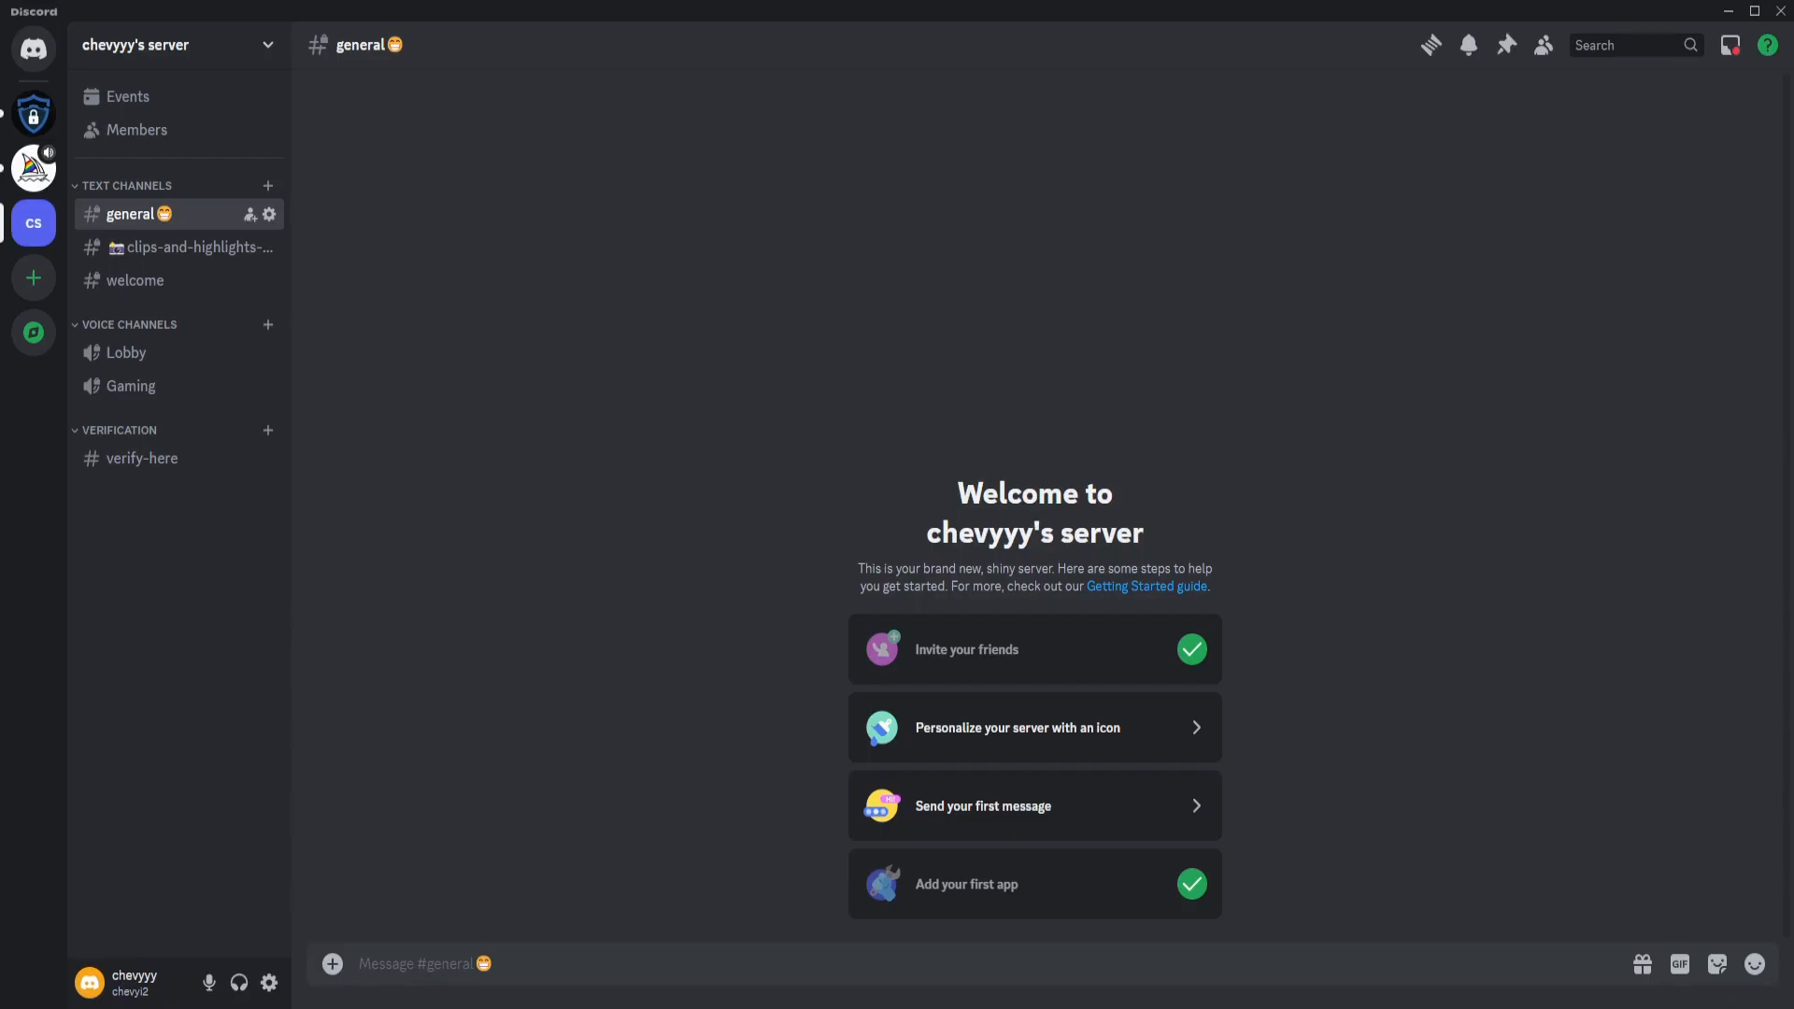
Step: Try "valorant player" as the server's name in its overview settings
{"action": "left_click", "coordinate": [168, 45]}
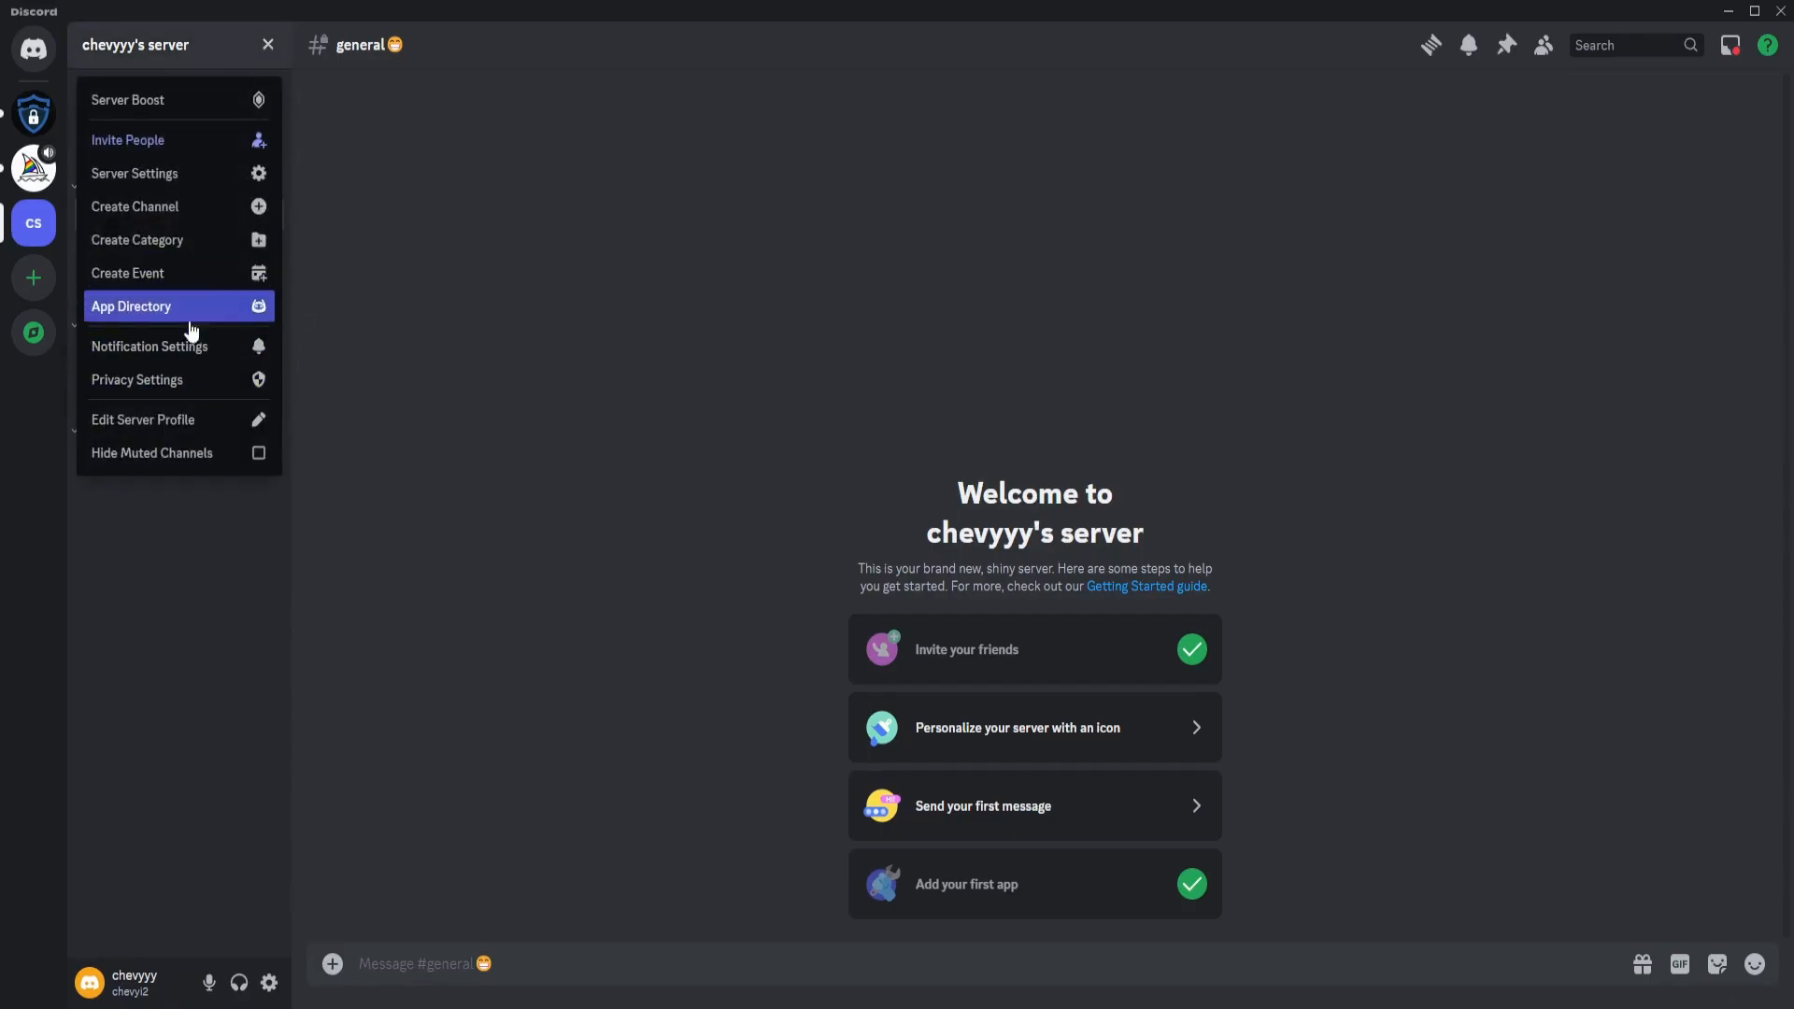
{"action": "left_click", "coordinate": [196, 174]}
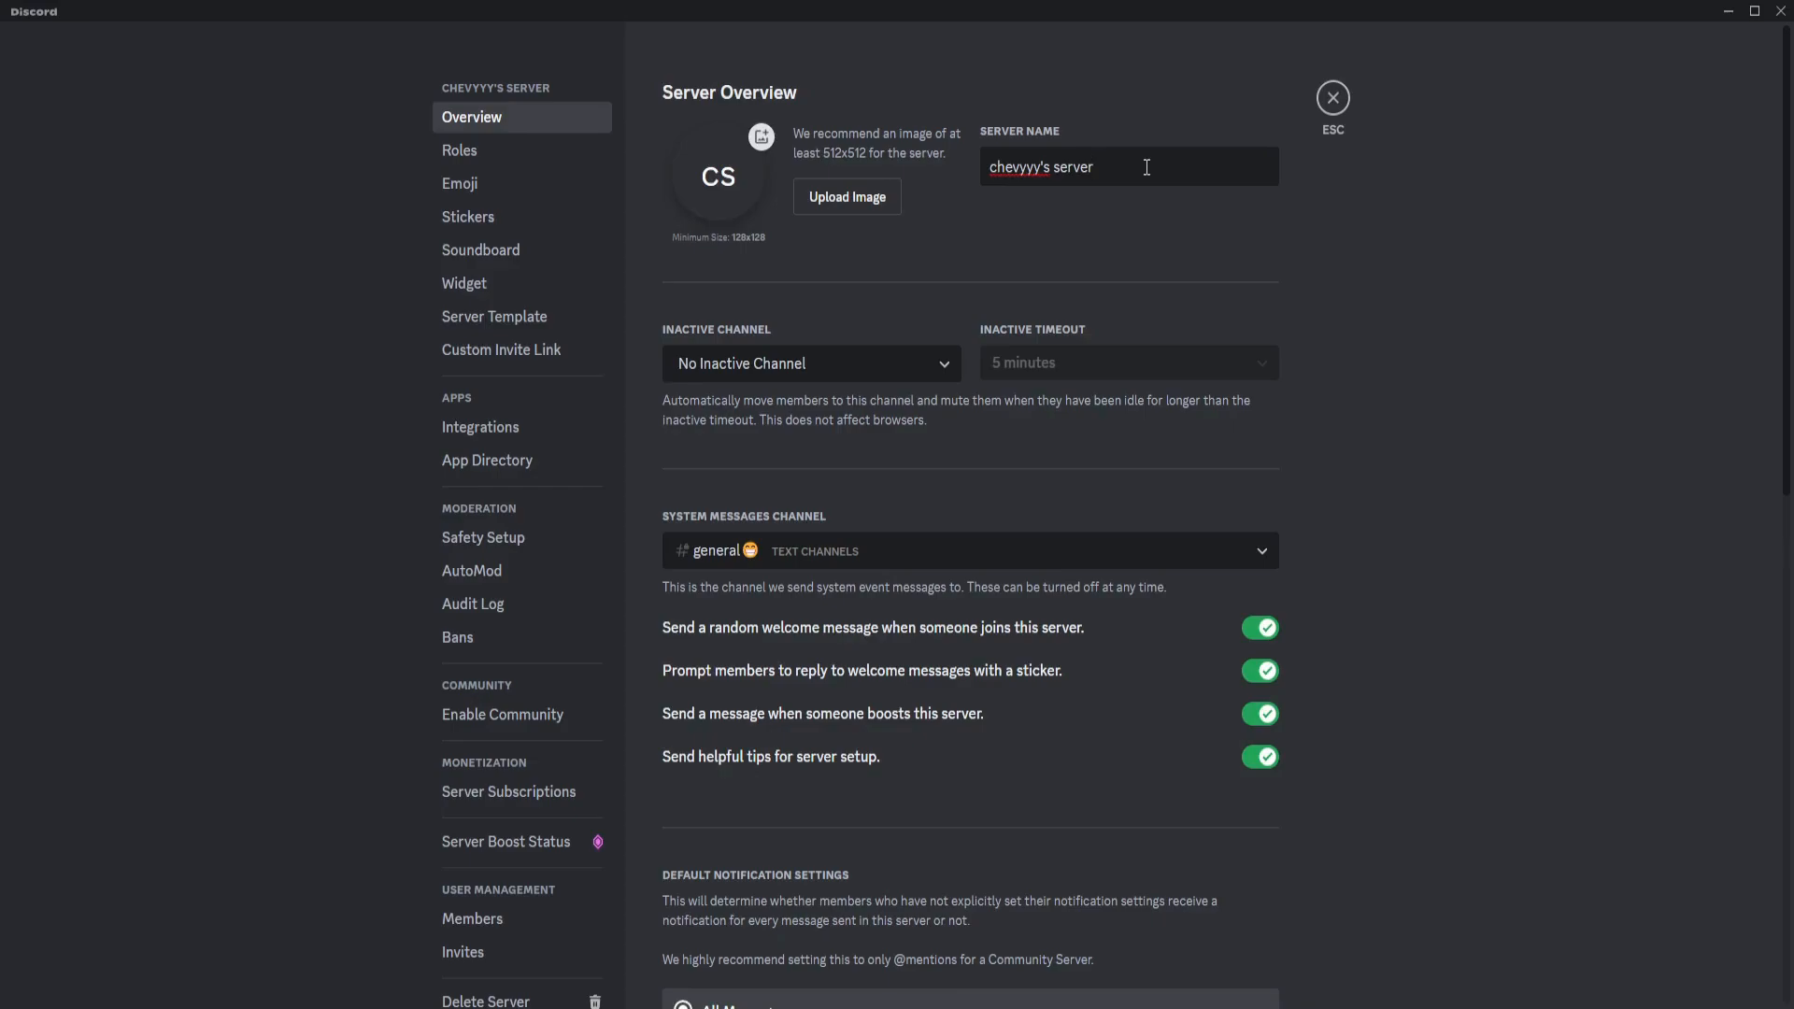
{"action": "left_click_drag", "start_coordinate": [1146, 167], "coordinate": [608, 216]}
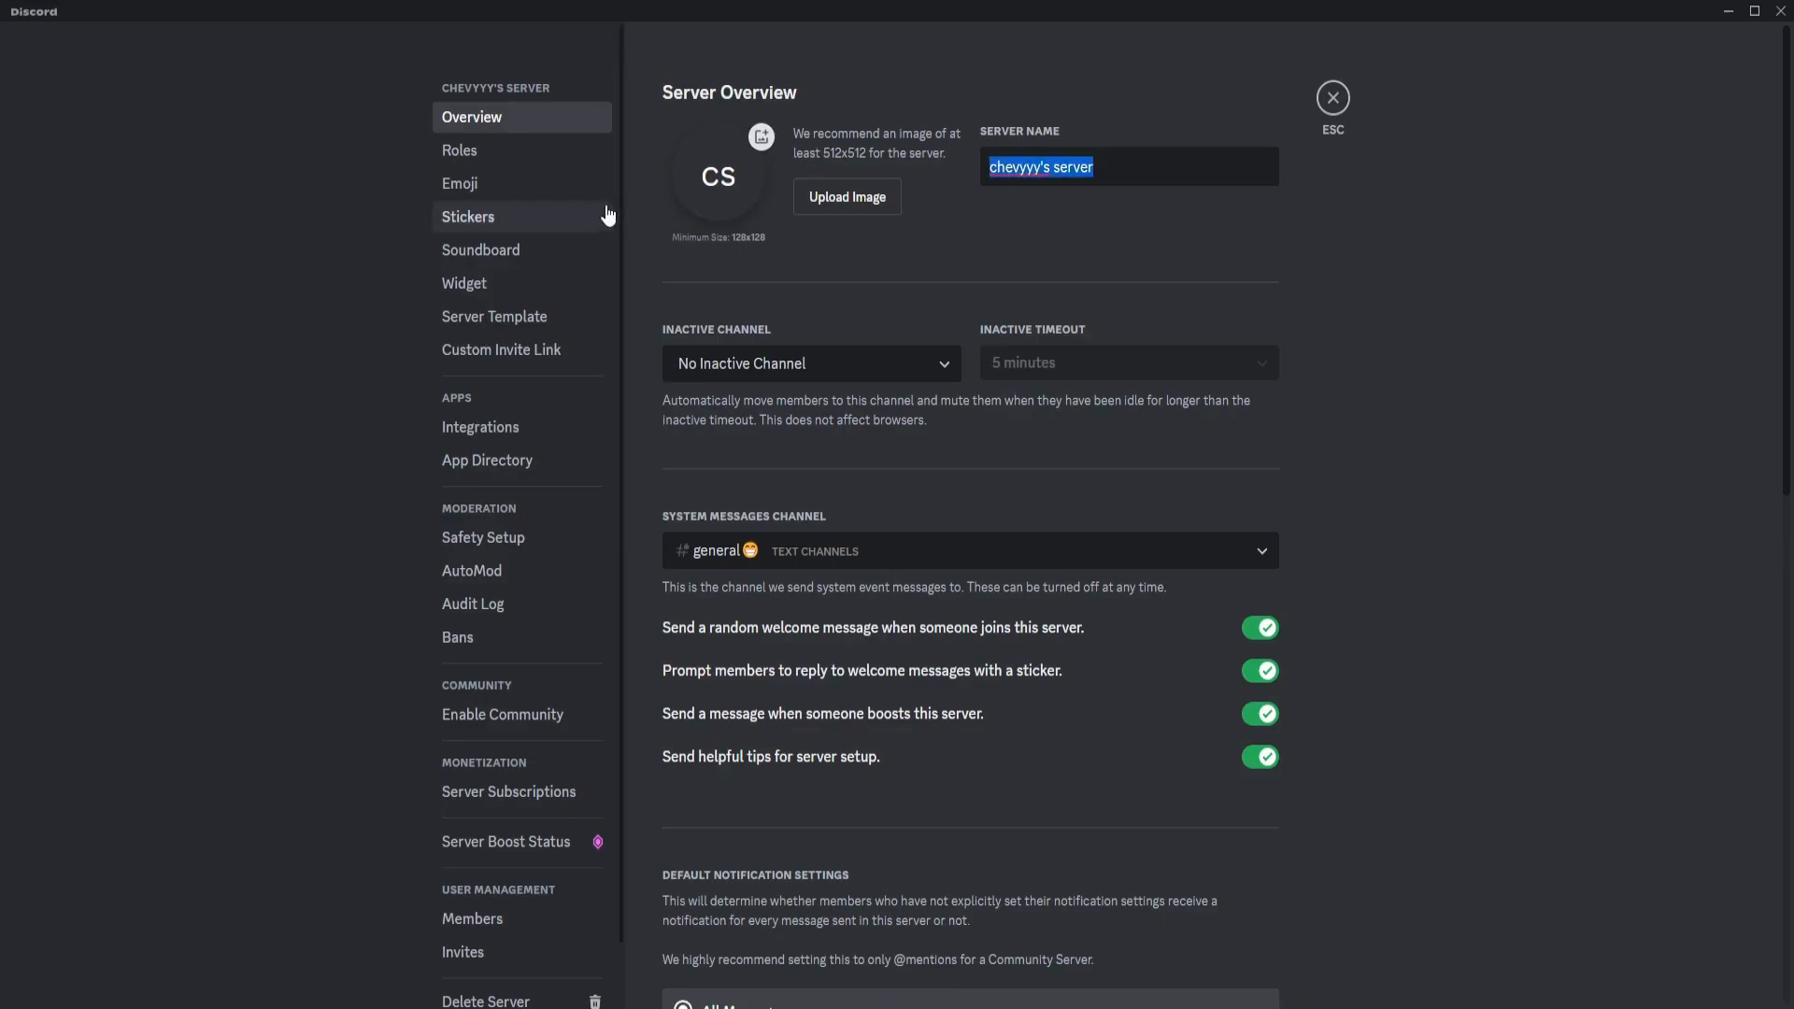
{"action": "type", "text": "valorant plays"}
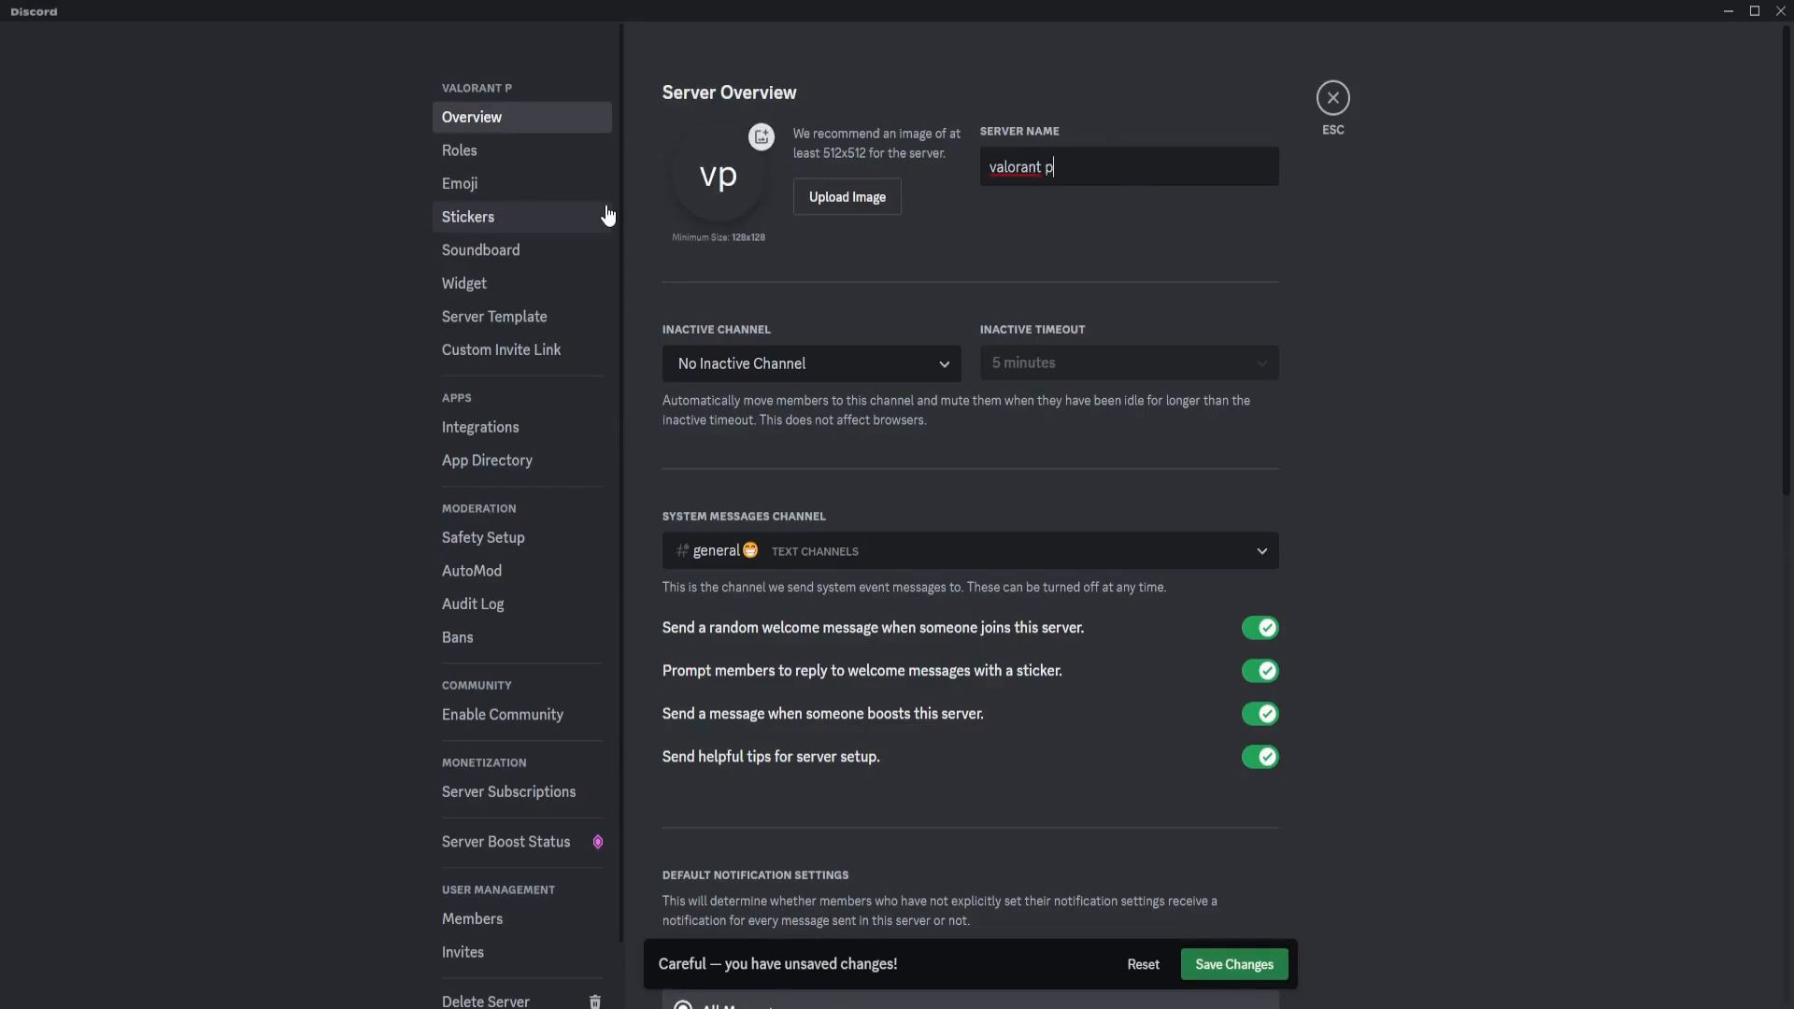
{"action": "key", "text": "BackSpace"}
{"action": "type", "text": "yer"}
Step: Try "dota 2 gods" as the server's name instead
{"action": "key", "text": "BackSpace"}
{"action": "key", "text": "BackSpace"}
{"action": "key", "text": "BackSpace"}
{"action": "key", "text": "BackSpace"}
{"action": "key", "text": "BackSpace"}
{"action": "key", "text": "BackSpace"}
{"action": "key", "text": "BackSpace"}
{"action": "key", "text": "BackSpace"}
{"action": "key", "text": "BackSpace"}
{"action": "key", "text": "BackSpace"}
{"action": "key", "text": "BackSpace"}
{"action": "key", "text": "BackSpace"}
{"action": "key", "text": "BackSpace"}
{"action": "key", "text": "BackSpace"}
{"action": "key", "text": "BackSpace"}
{"action": "type", "text": "dota 2"}
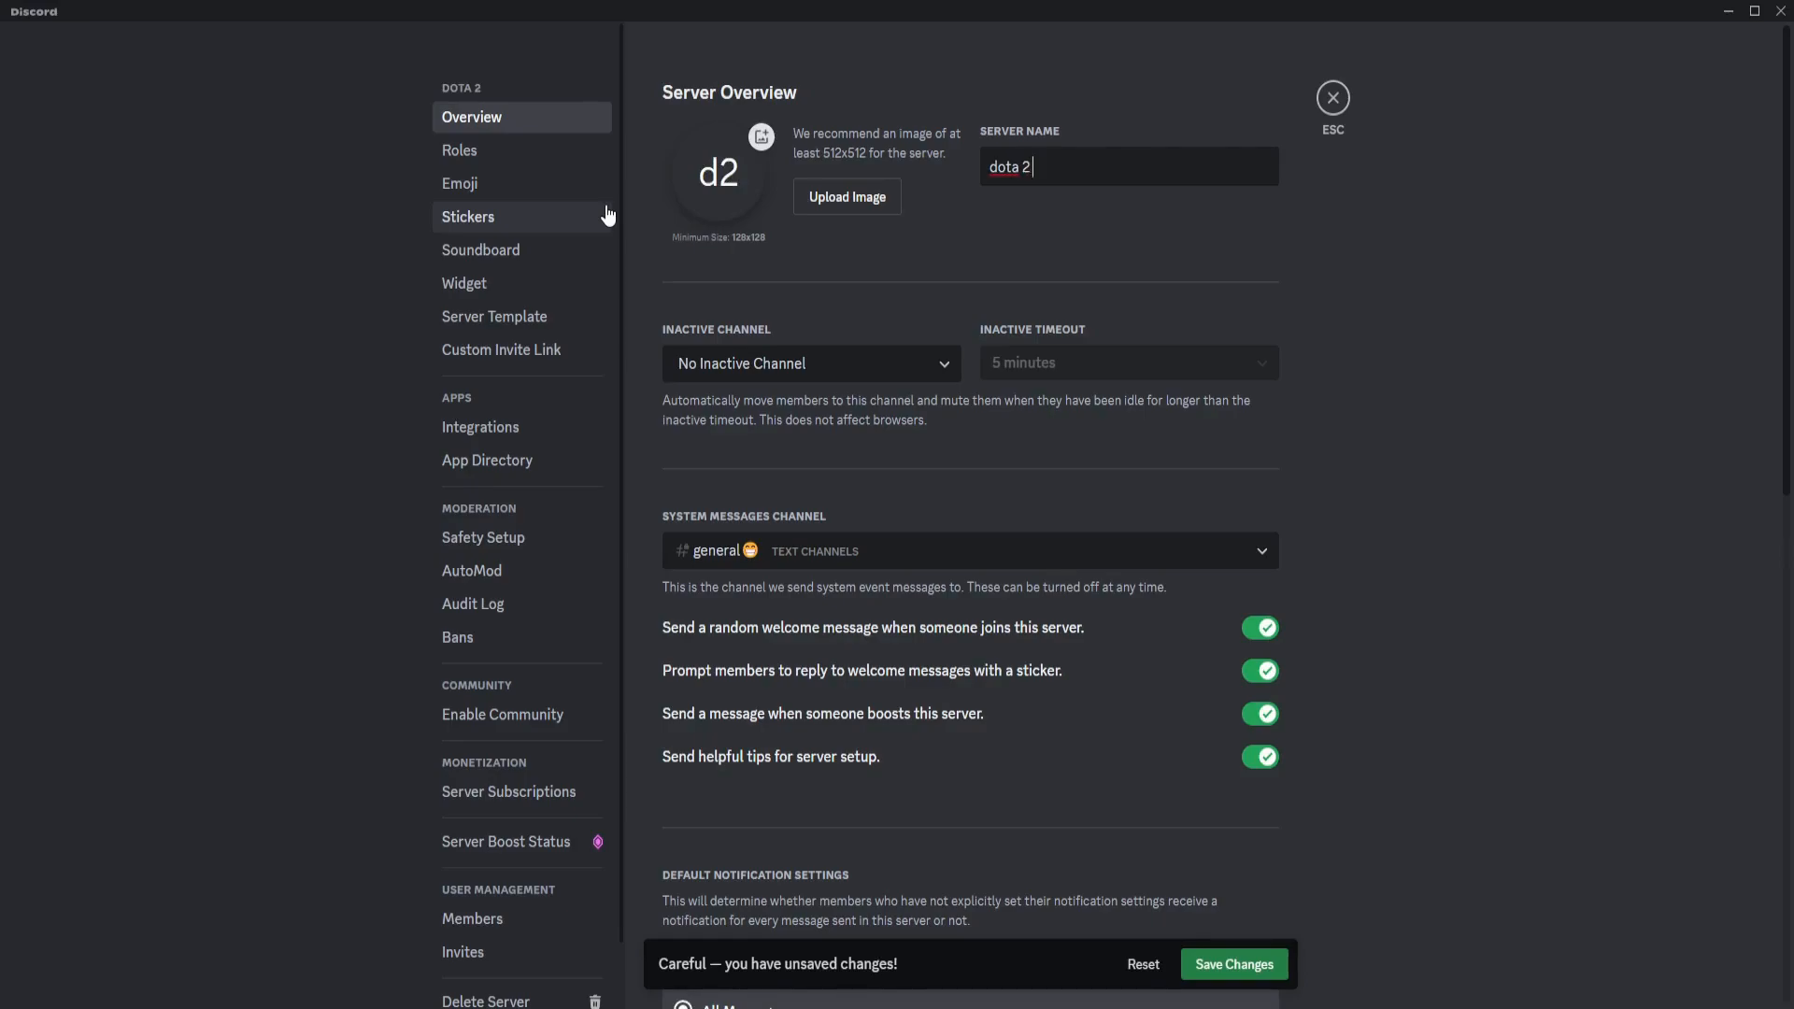
{"action": "type", "text": " gods"}
Step: Restore the server's original name and close the server settings
{"action": "key", "text": "BackSpace"}
{"action": "key", "text": "BackSpace"}
{"action": "key", "text": "BackSpace"}
{"action": "key", "text": "BackSpace"}
{"action": "key", "text": "BackSpace"}
{"action": "key", "text": "BackSpace"}
{"action": "key", "text": "BackSpace"}
{"action": "key", "text": "BackSpace"}
{"action": "key", "text": "BackSpace"}
{"action": "key", "text": "BackSpace"}
{"action": "key", "text": "BackSpace"}
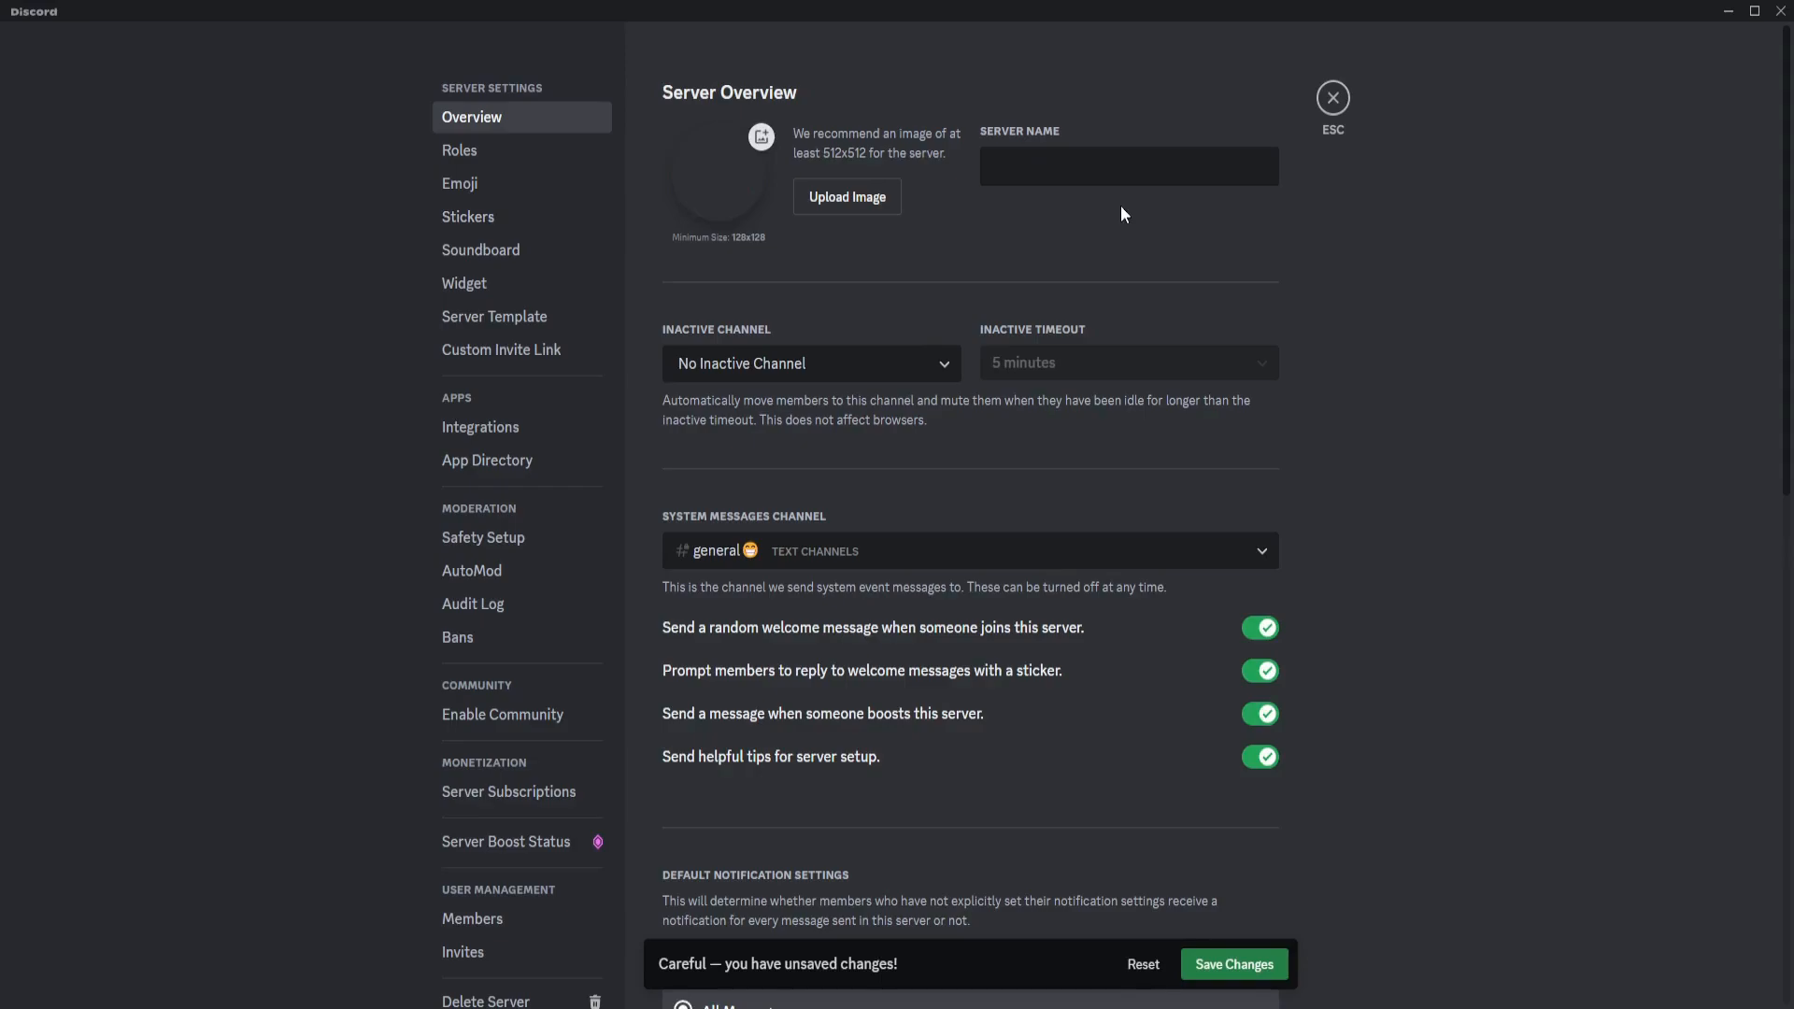
{"action": "type", "text": "chevyyy's server"}
{"action": "key", "text": "Return"}
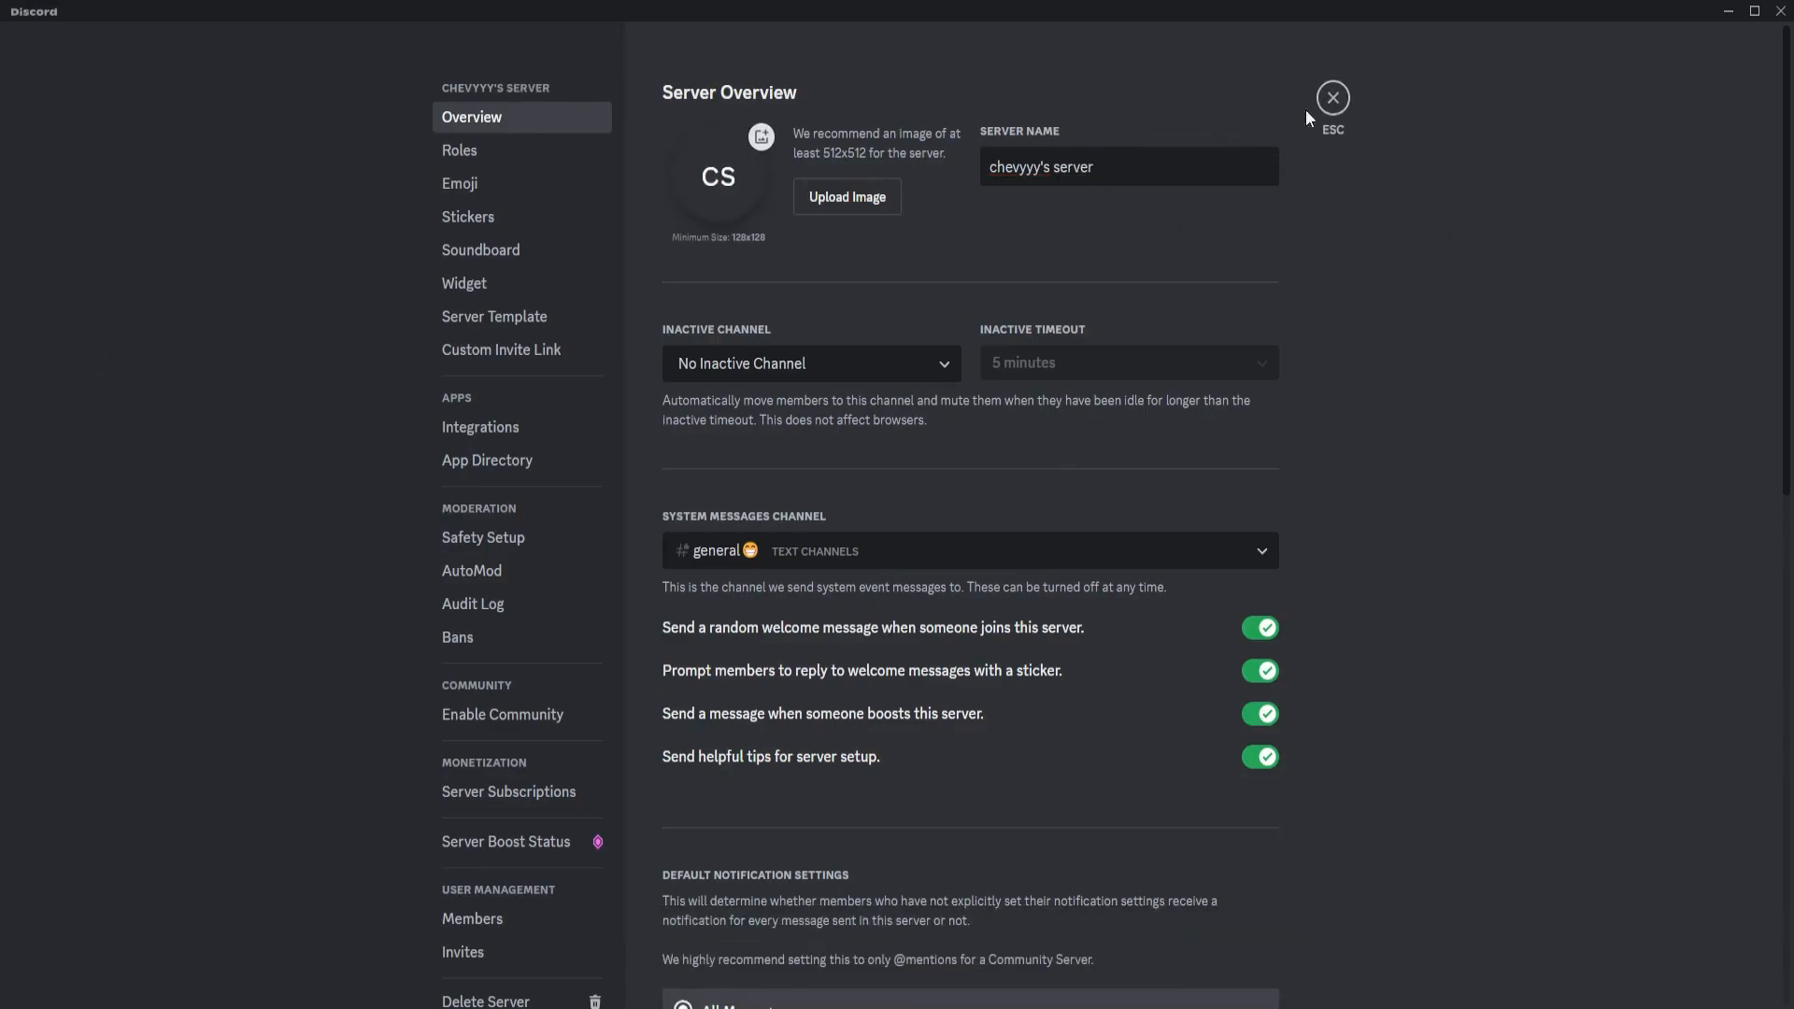
{"action": "left_click", "coordinate": [1333, 99]}
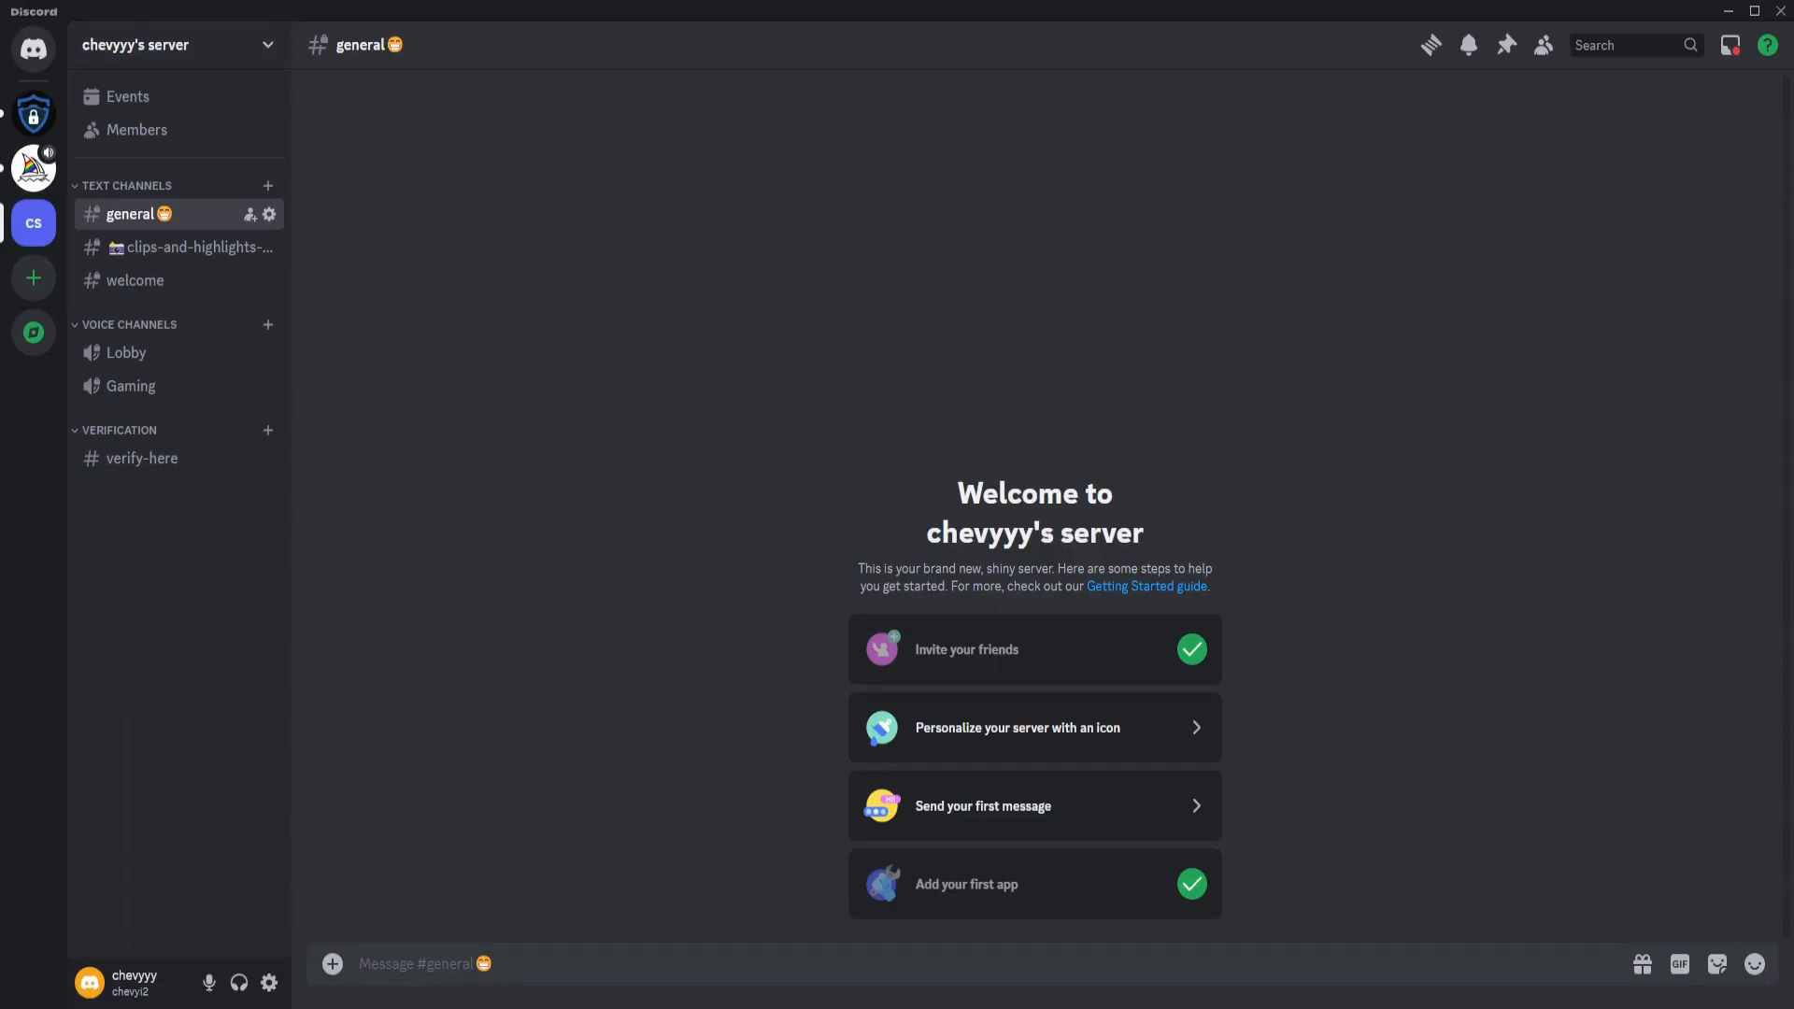
Step: Browse the App Directory's home page and its list of all apps, and return to the server
{"action": "left_click", "coordinate": [187, 45]}
{"action": "left_click", "coordinate": [228, 422]}
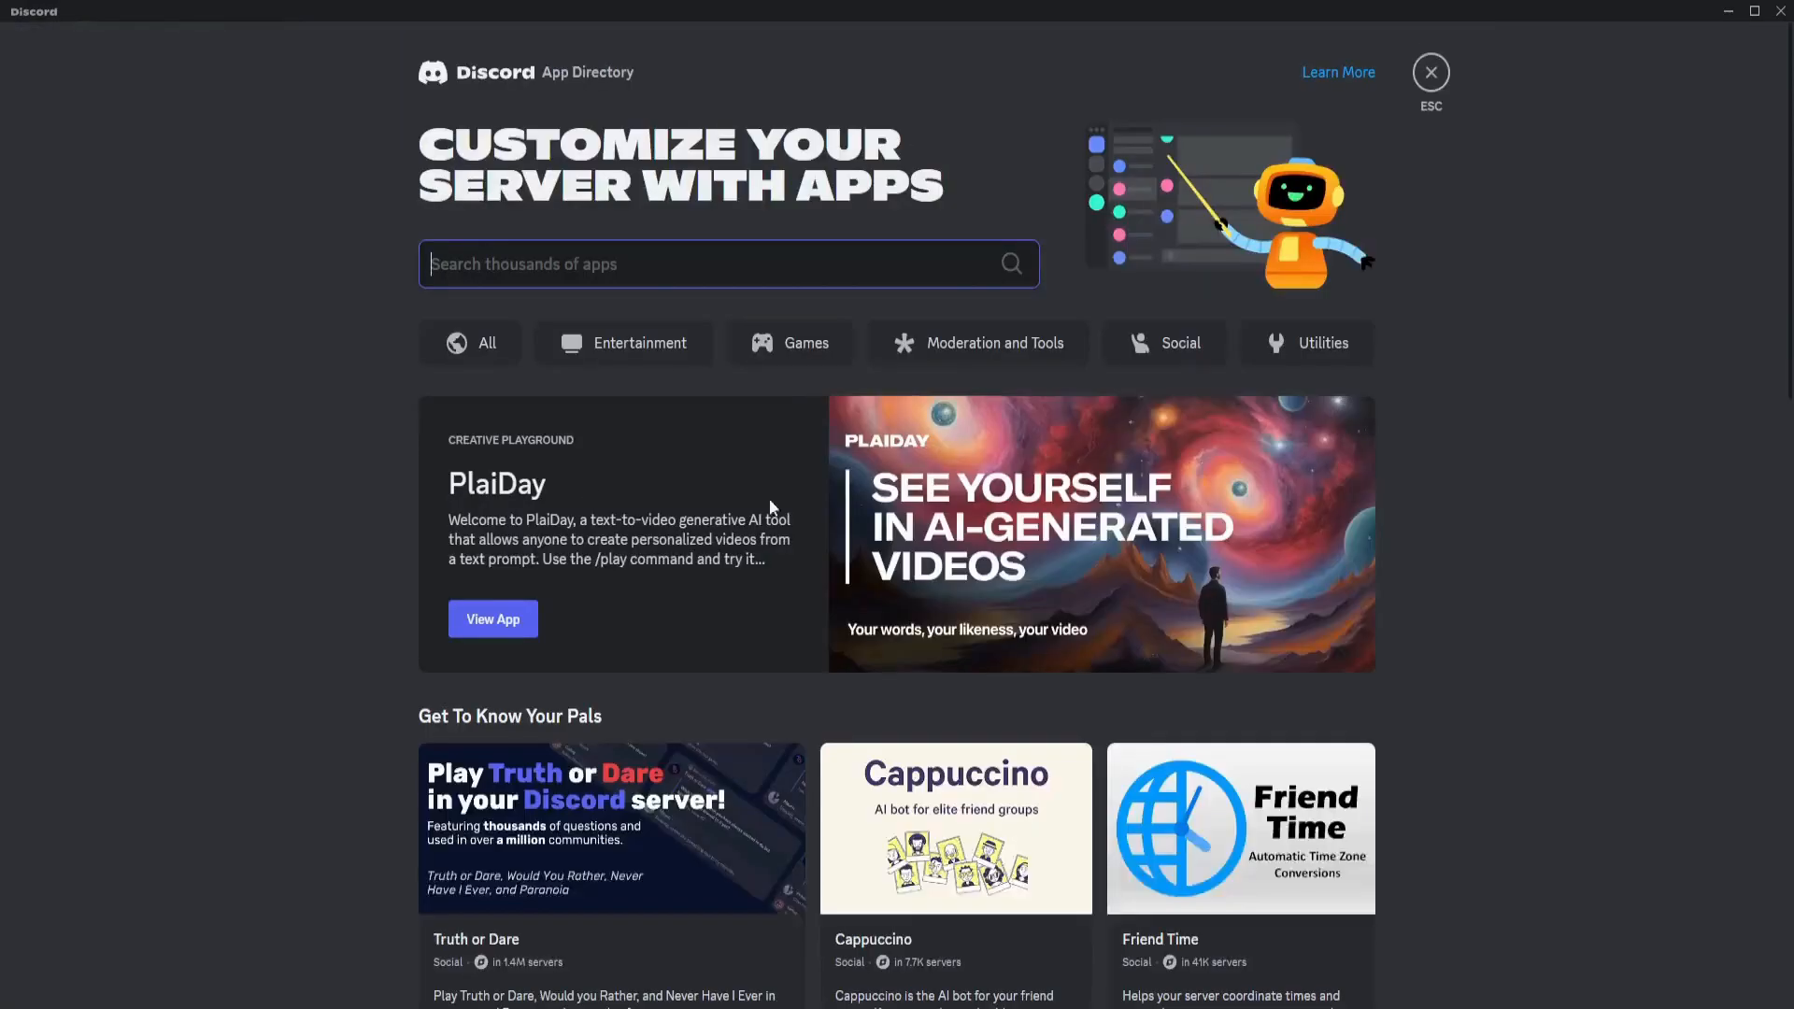
{"action": "scroll", "coordinate": [785, 625], "scroll_direction": "down", "scroll_amount": 10}
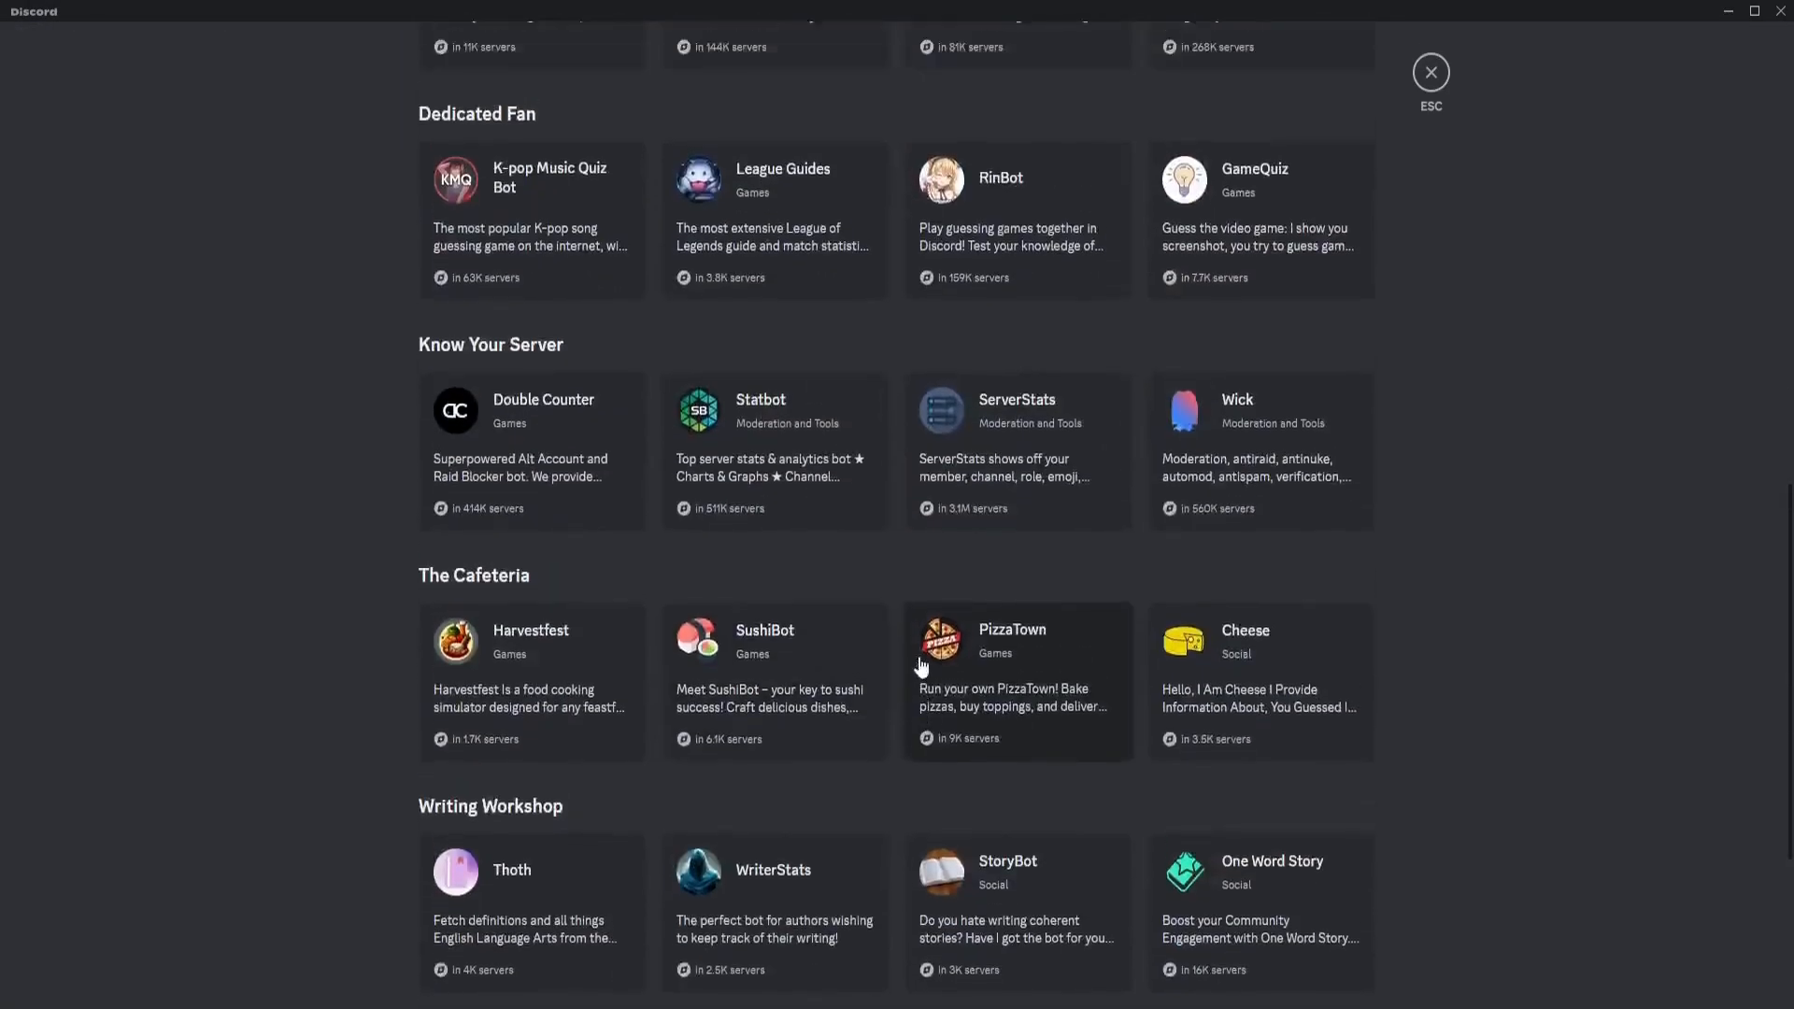
{"action": "scroll", "coordinate": [420, 587], "scroll_direction": "up", "scroll_amount": 8}
{"action": "scroll", "coordinate": [421, 587], "scroll_direction": "up", "scroll_amount": 3}
{"action": "left_click", "coordinate": [492, 352]}
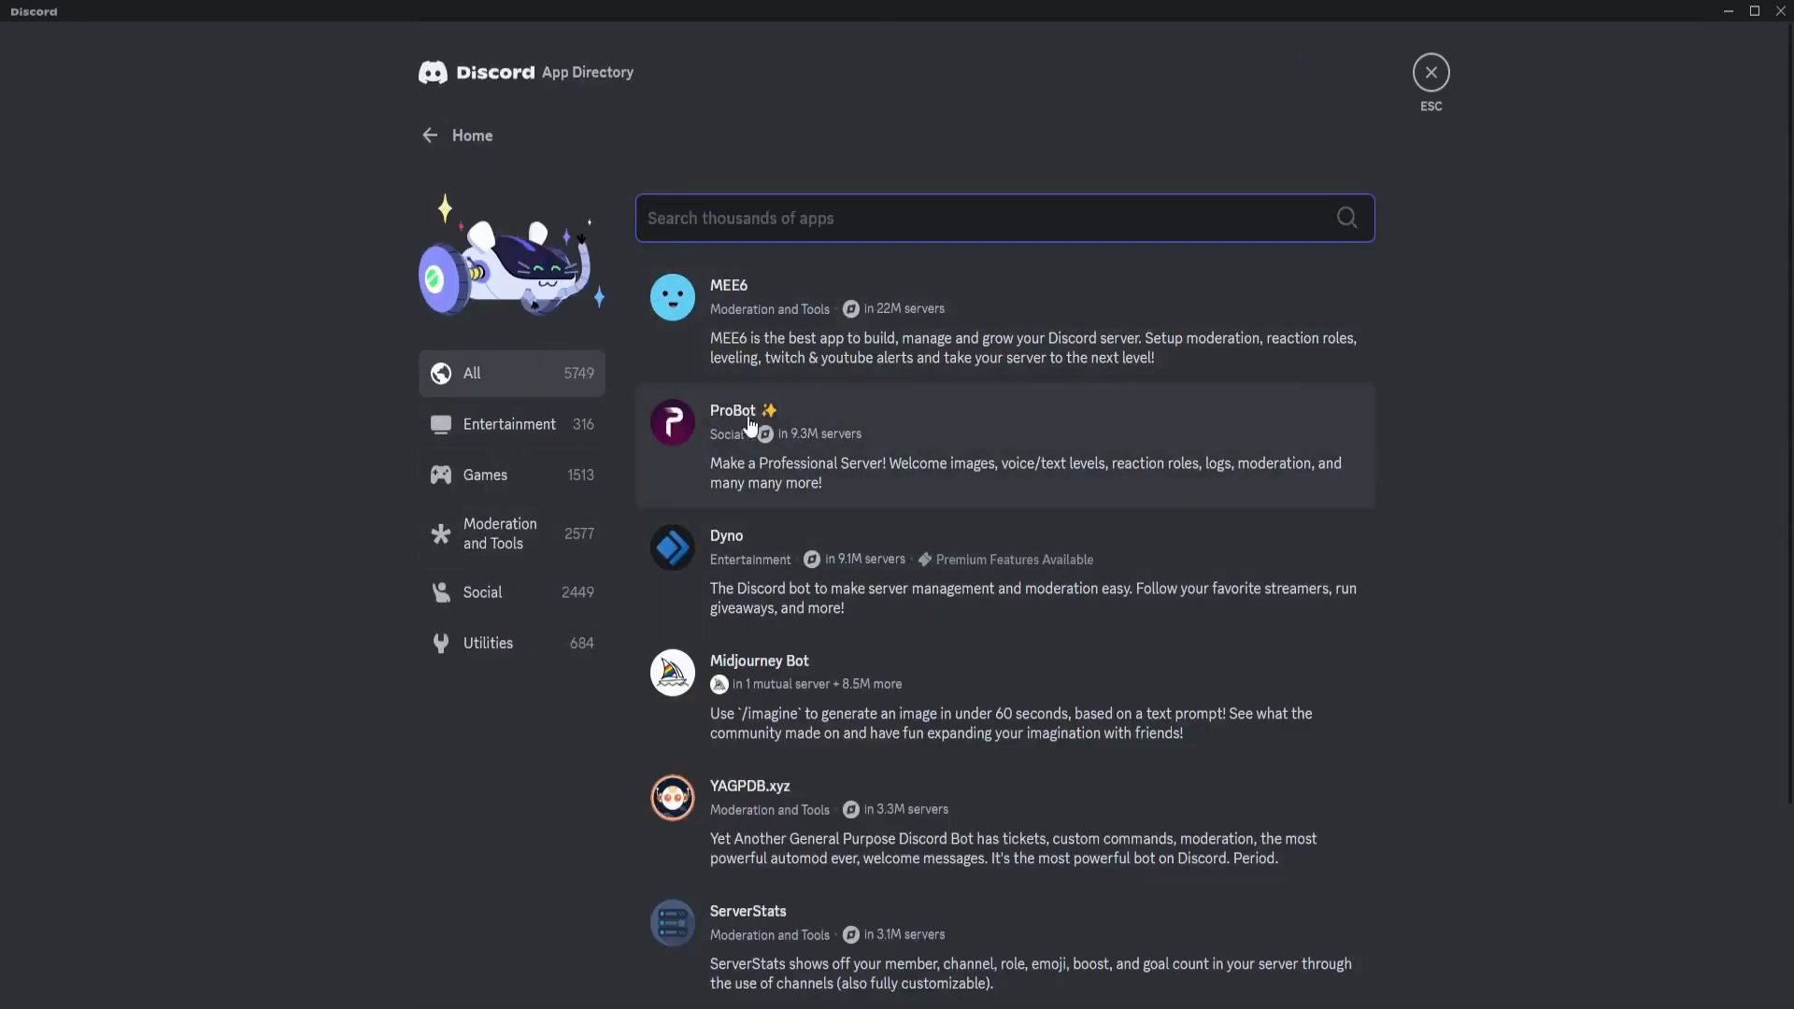
{"action": "scroll", "coordinate": [802, 598], "scroll_direction": "down", "scroll_amount": 2}
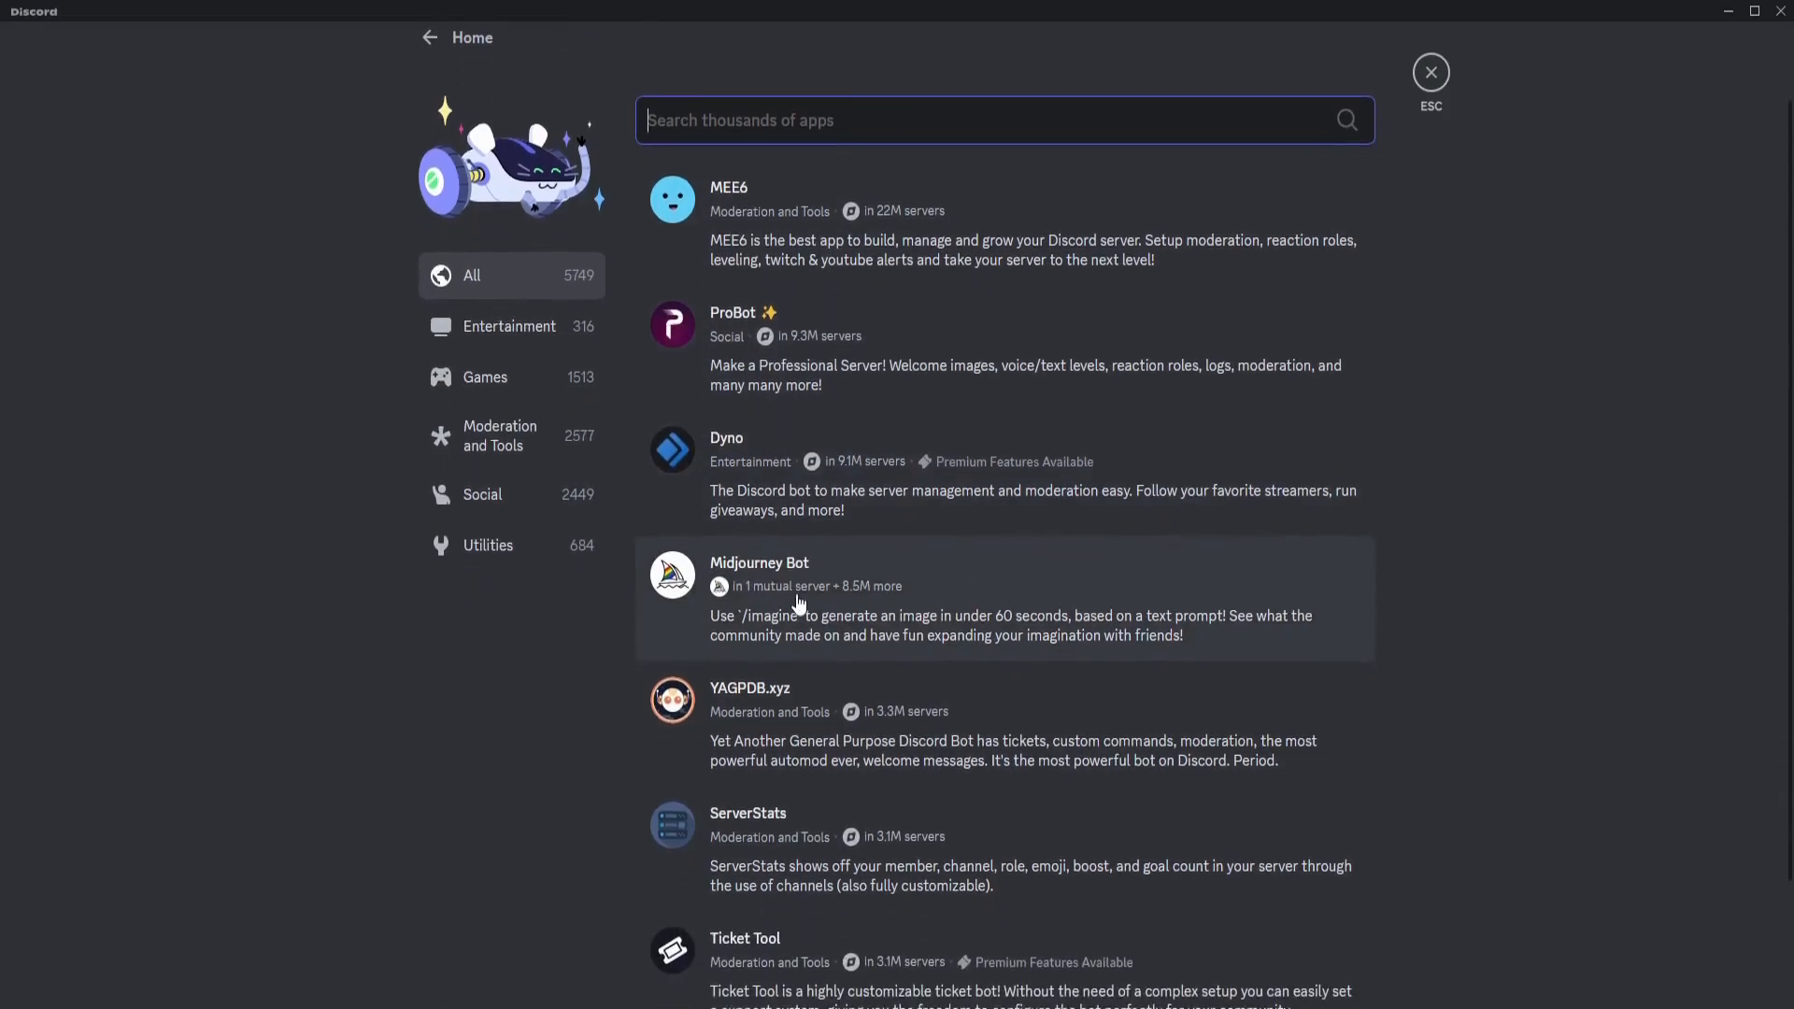
{"action": "scroll", "coordinate": [802, 592], "scroll_direction": "down", "scroll_amount": 2}
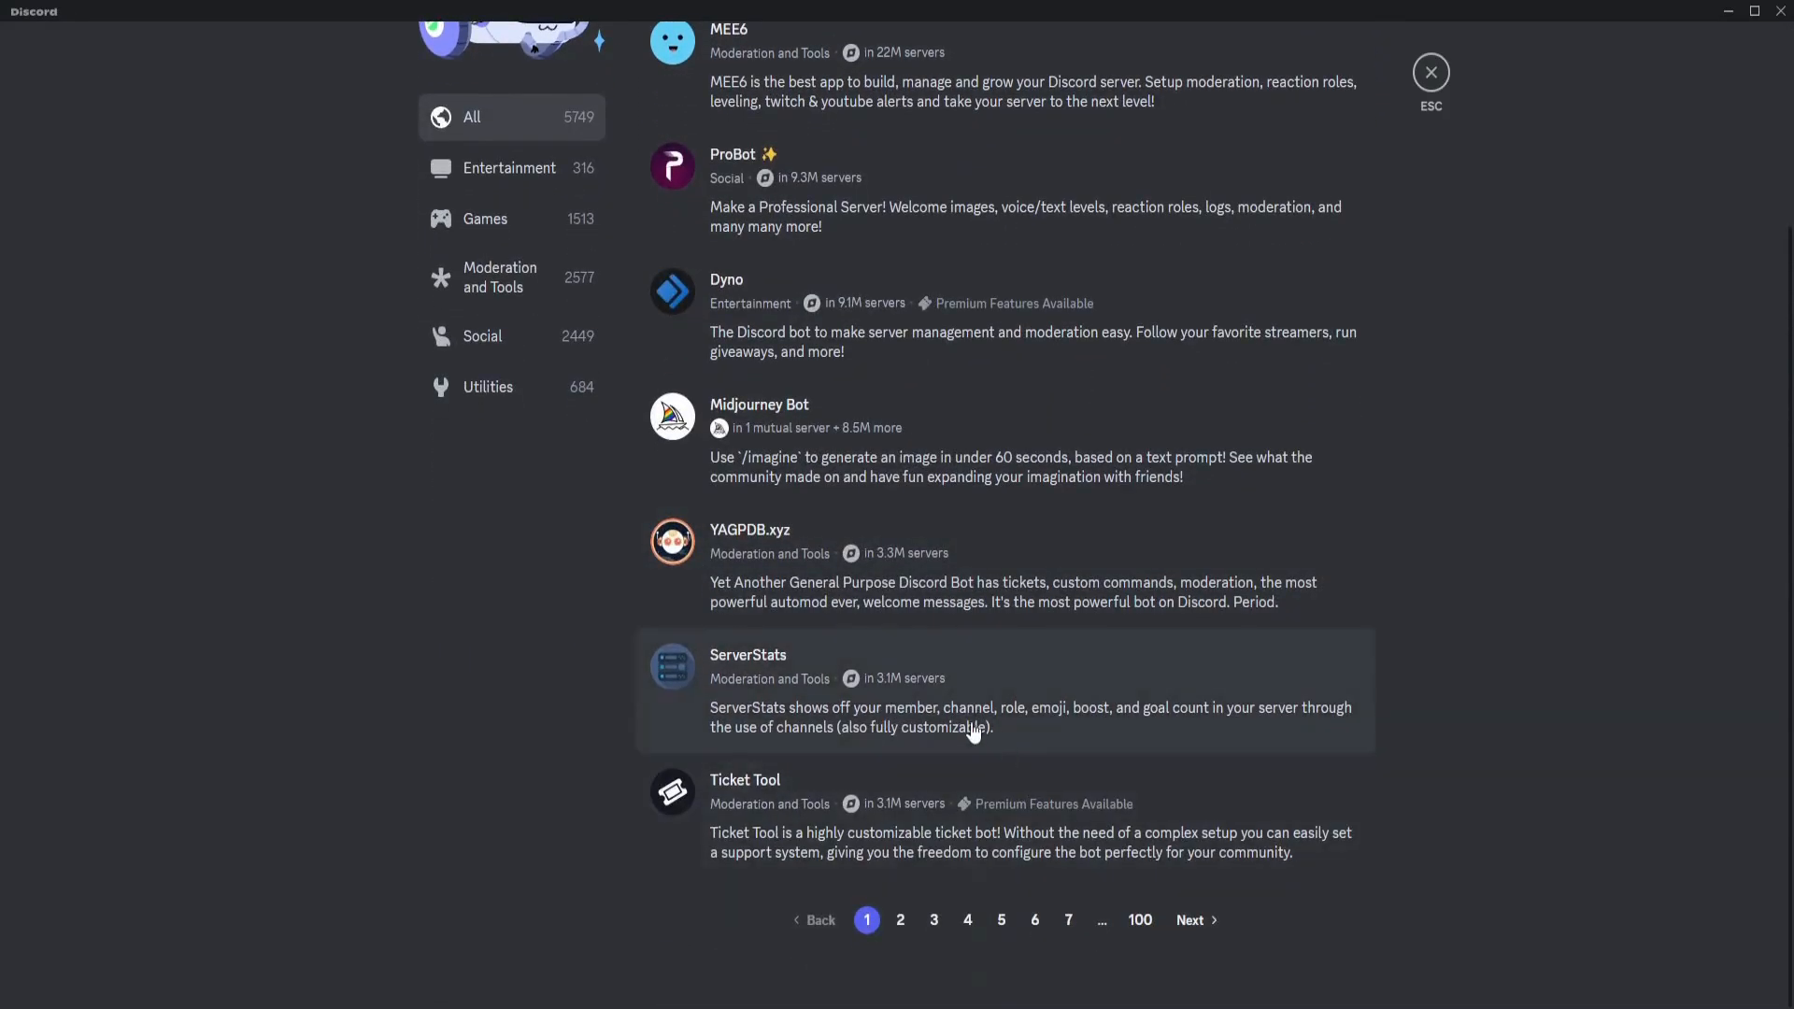
{"action": "scroll", "coordinate": [965, 733], "scroll_direction": "up", "scroll_amount": 4}
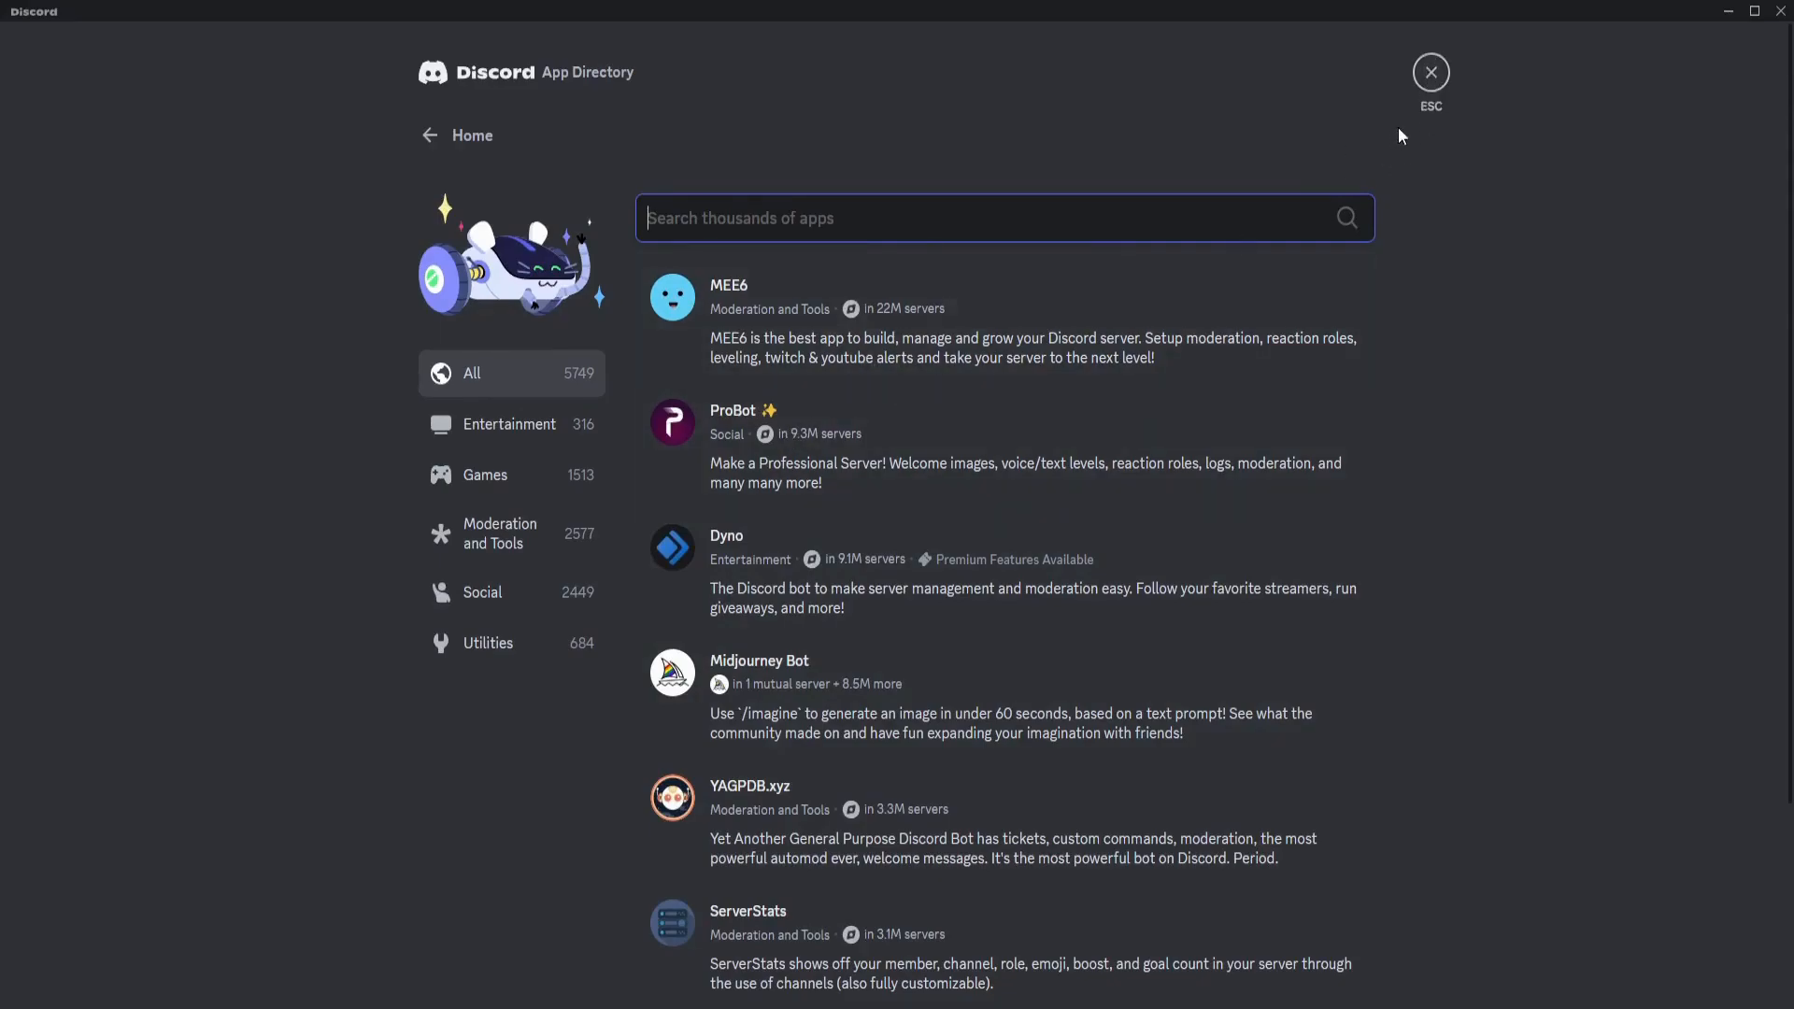
{"action": "left_click", "coordinate": [1431, 75]}
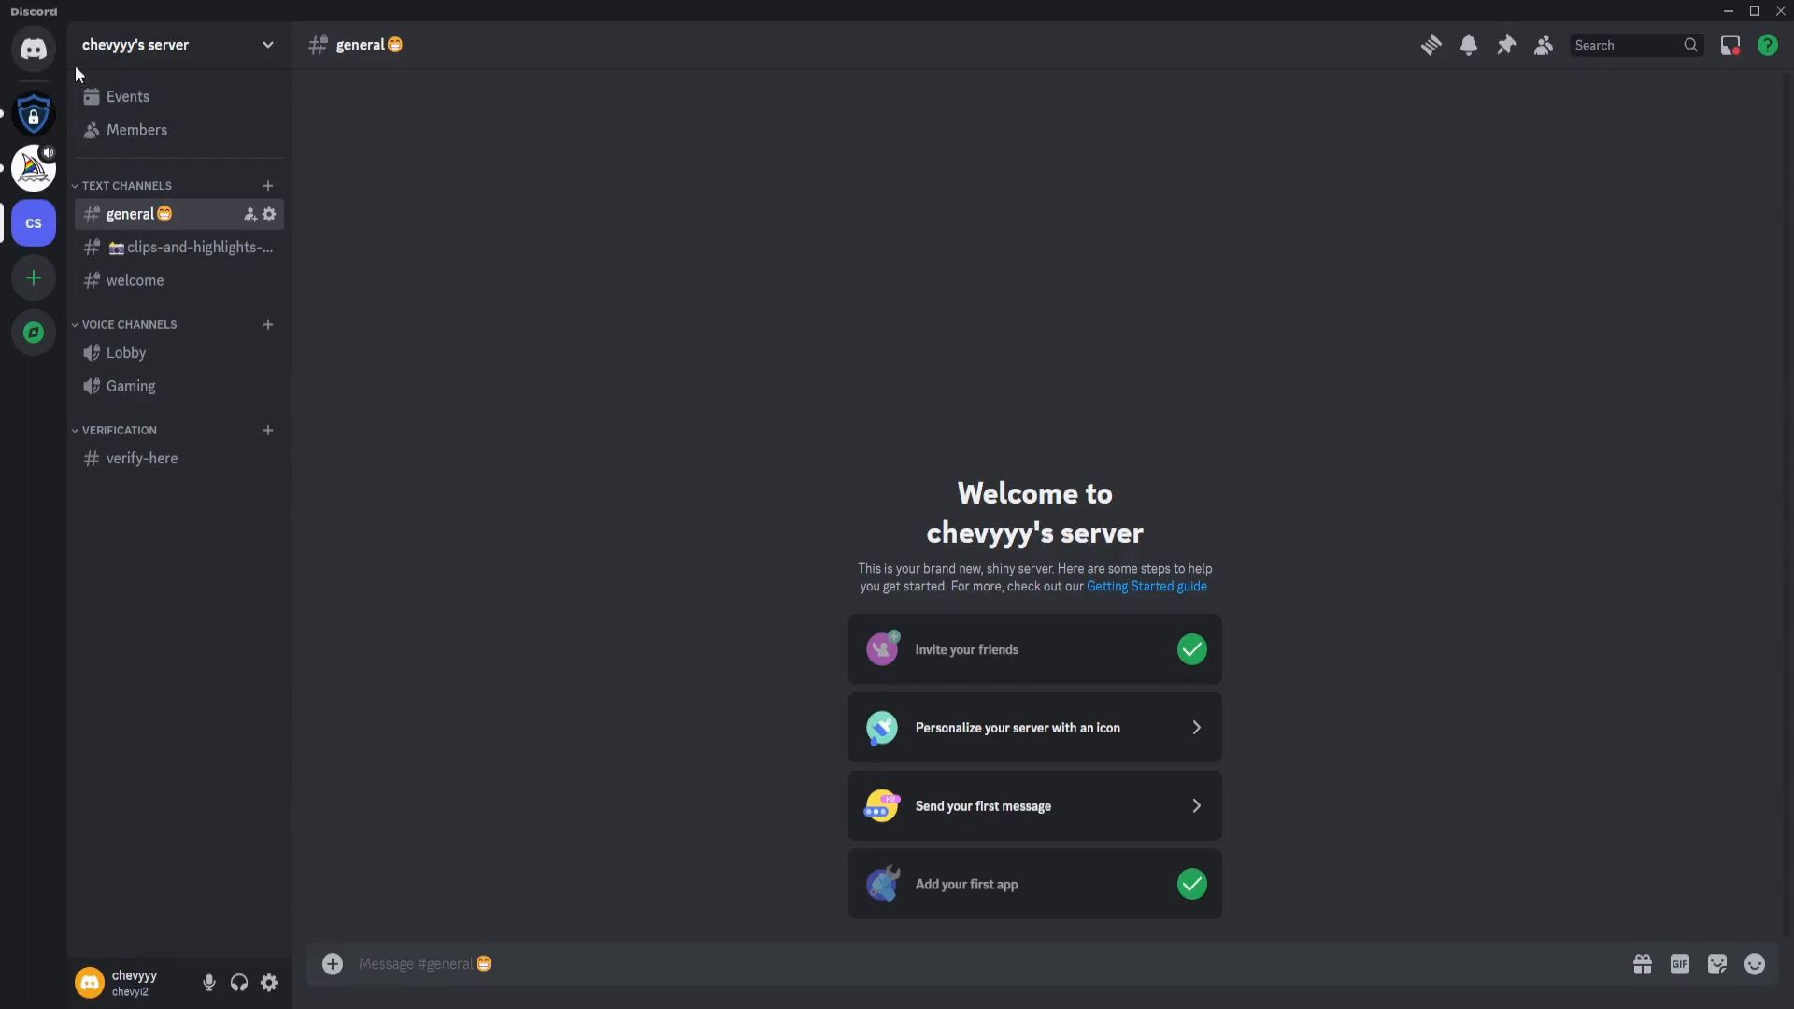
{"action": "left_click", "coordinate": [196, 44]}
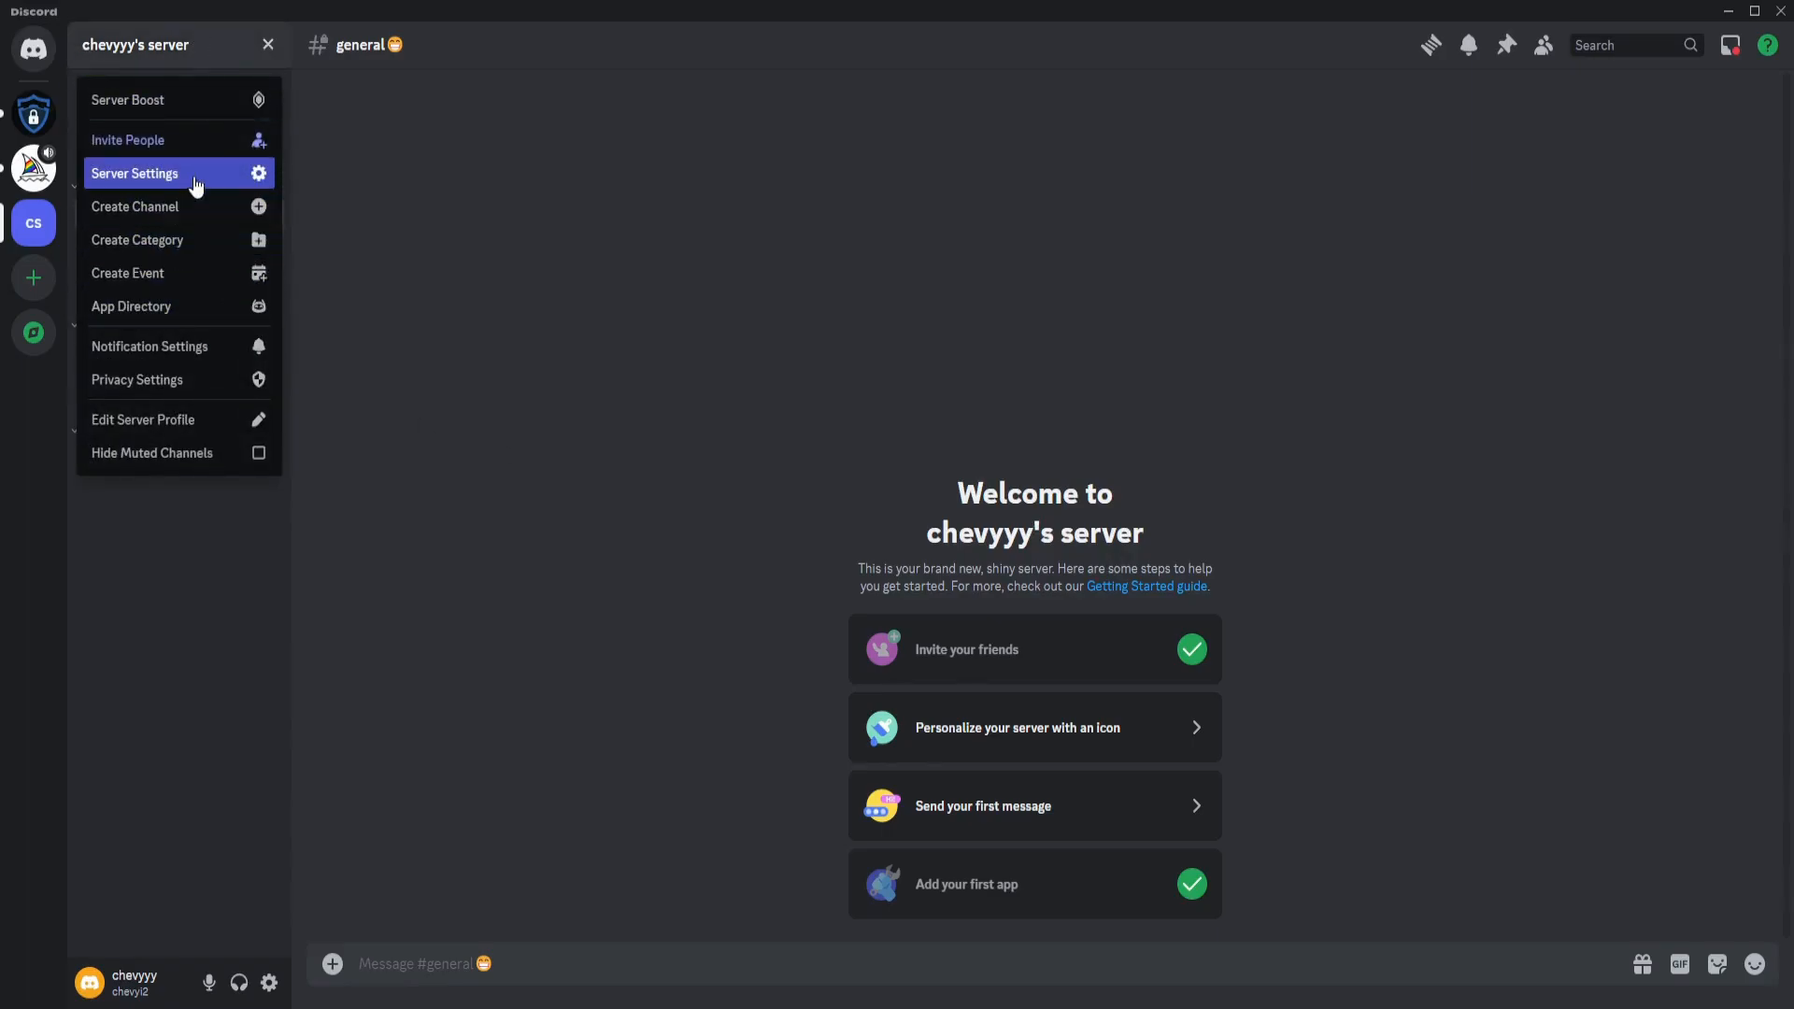
{"action": "left_click", "coordinate": [150, 173]}
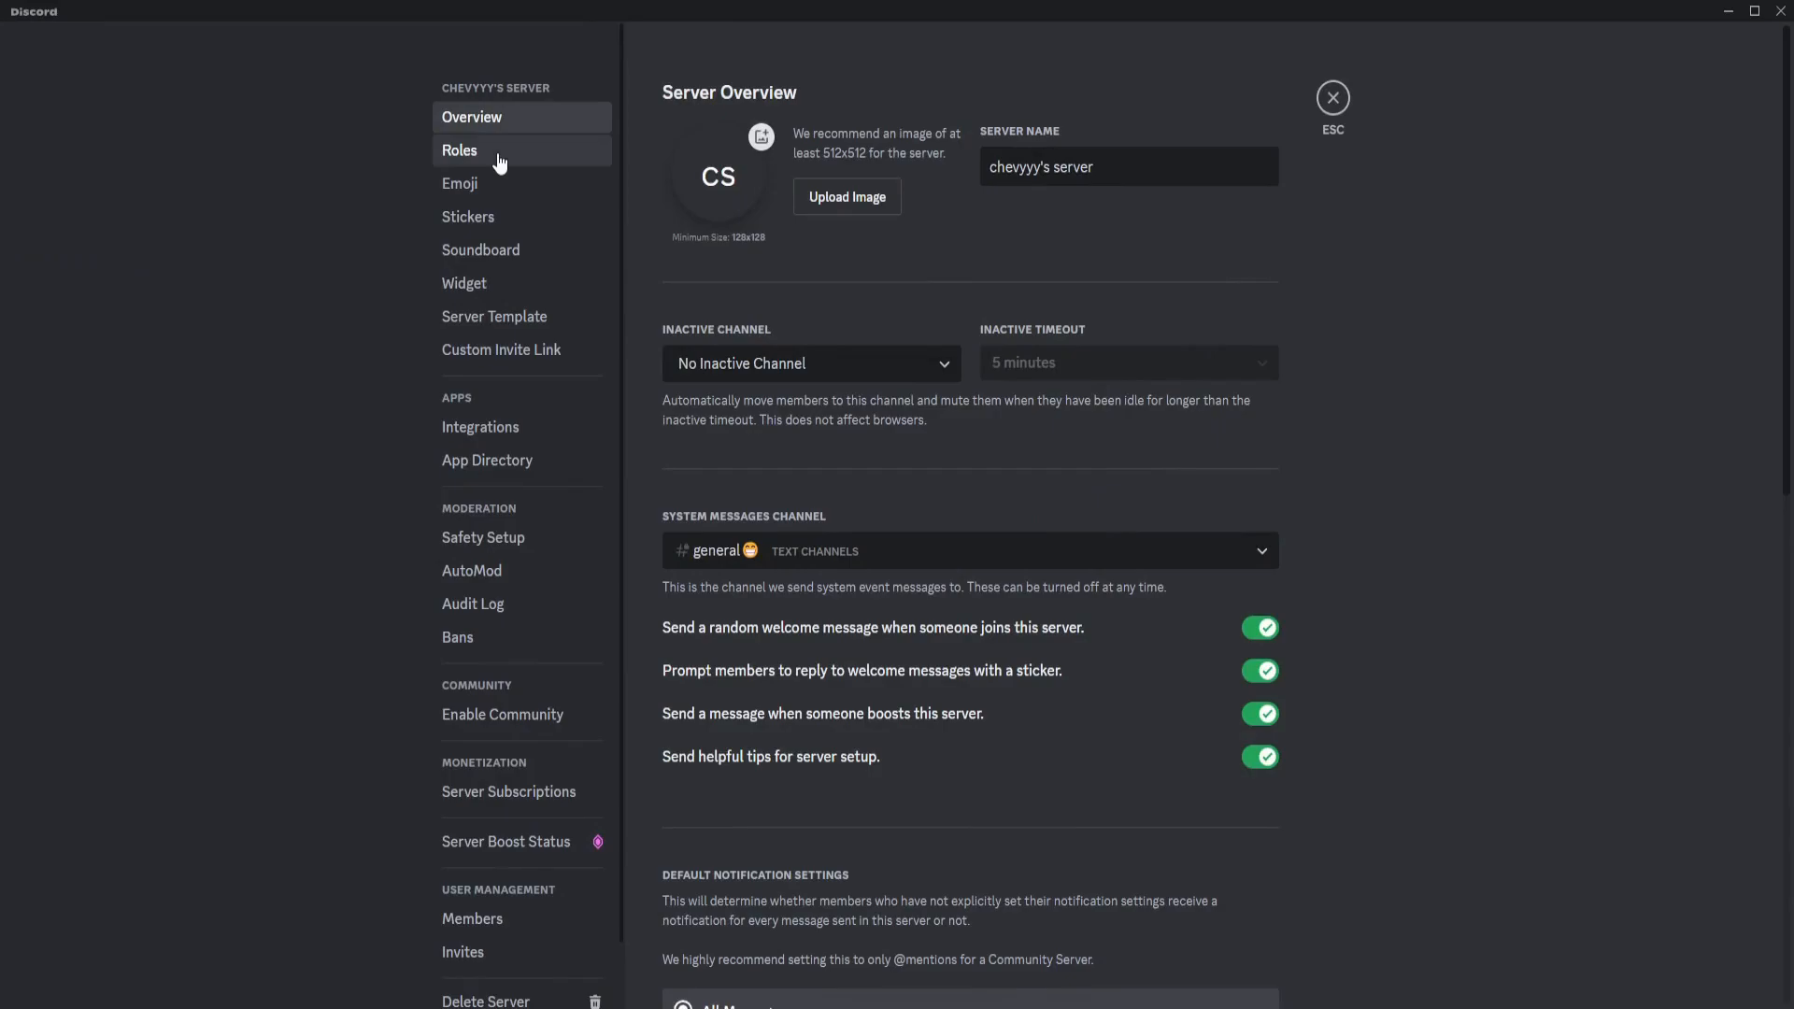
{"action": "left_click", "coordinate": [498, 155]}
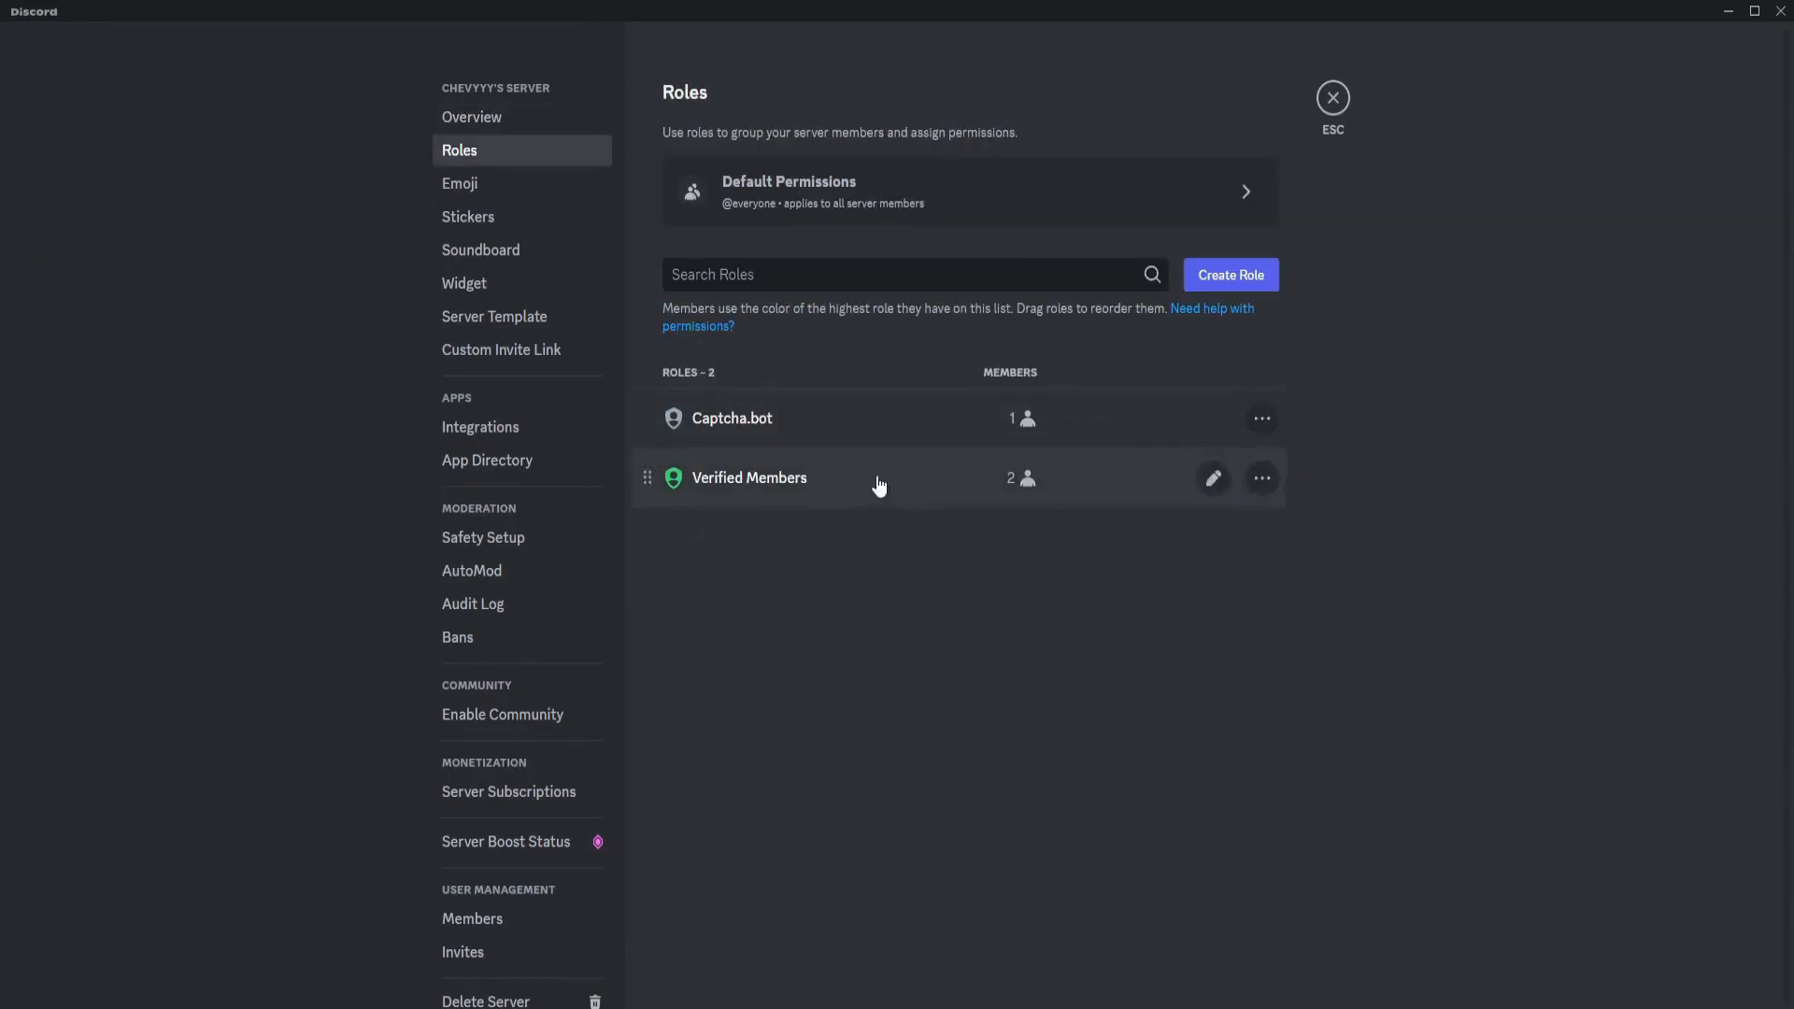
{"action": "left_click", "coordinate": [1093, 221]}
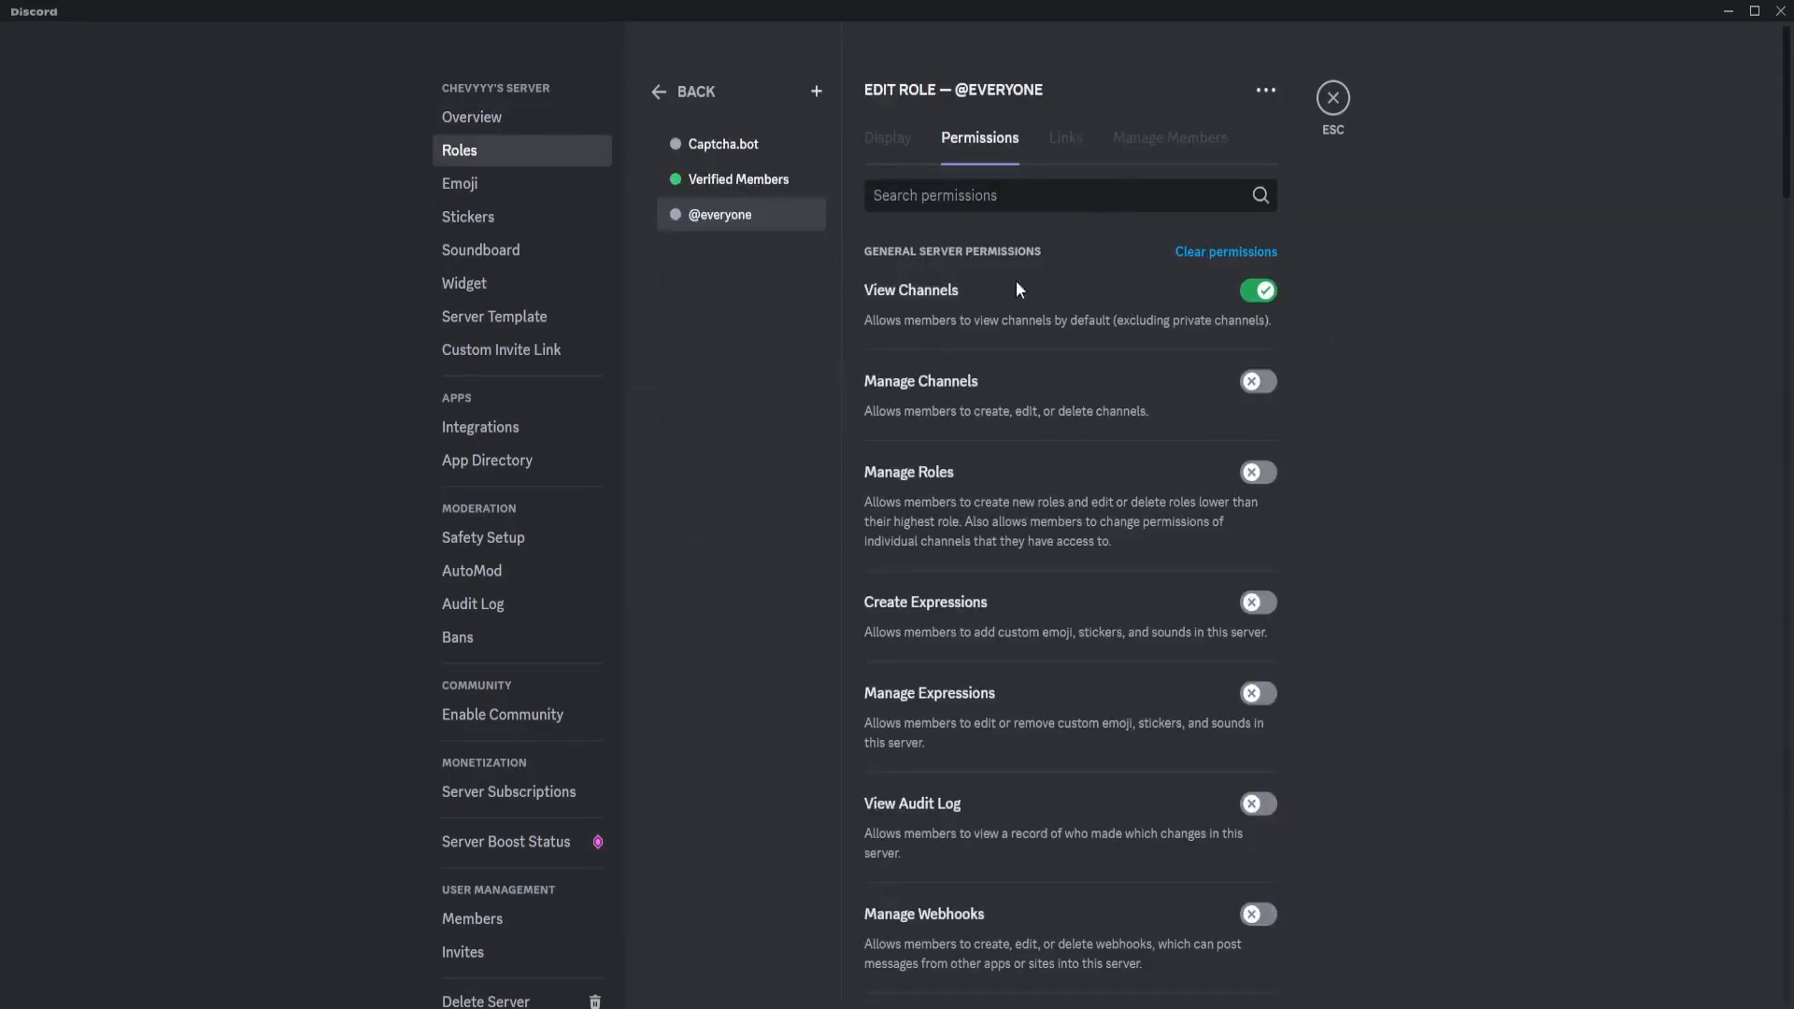
{"action": "scroll", "coordinate": [1065, 547], "scroll_direction": "down", "scroll_amount": 15}
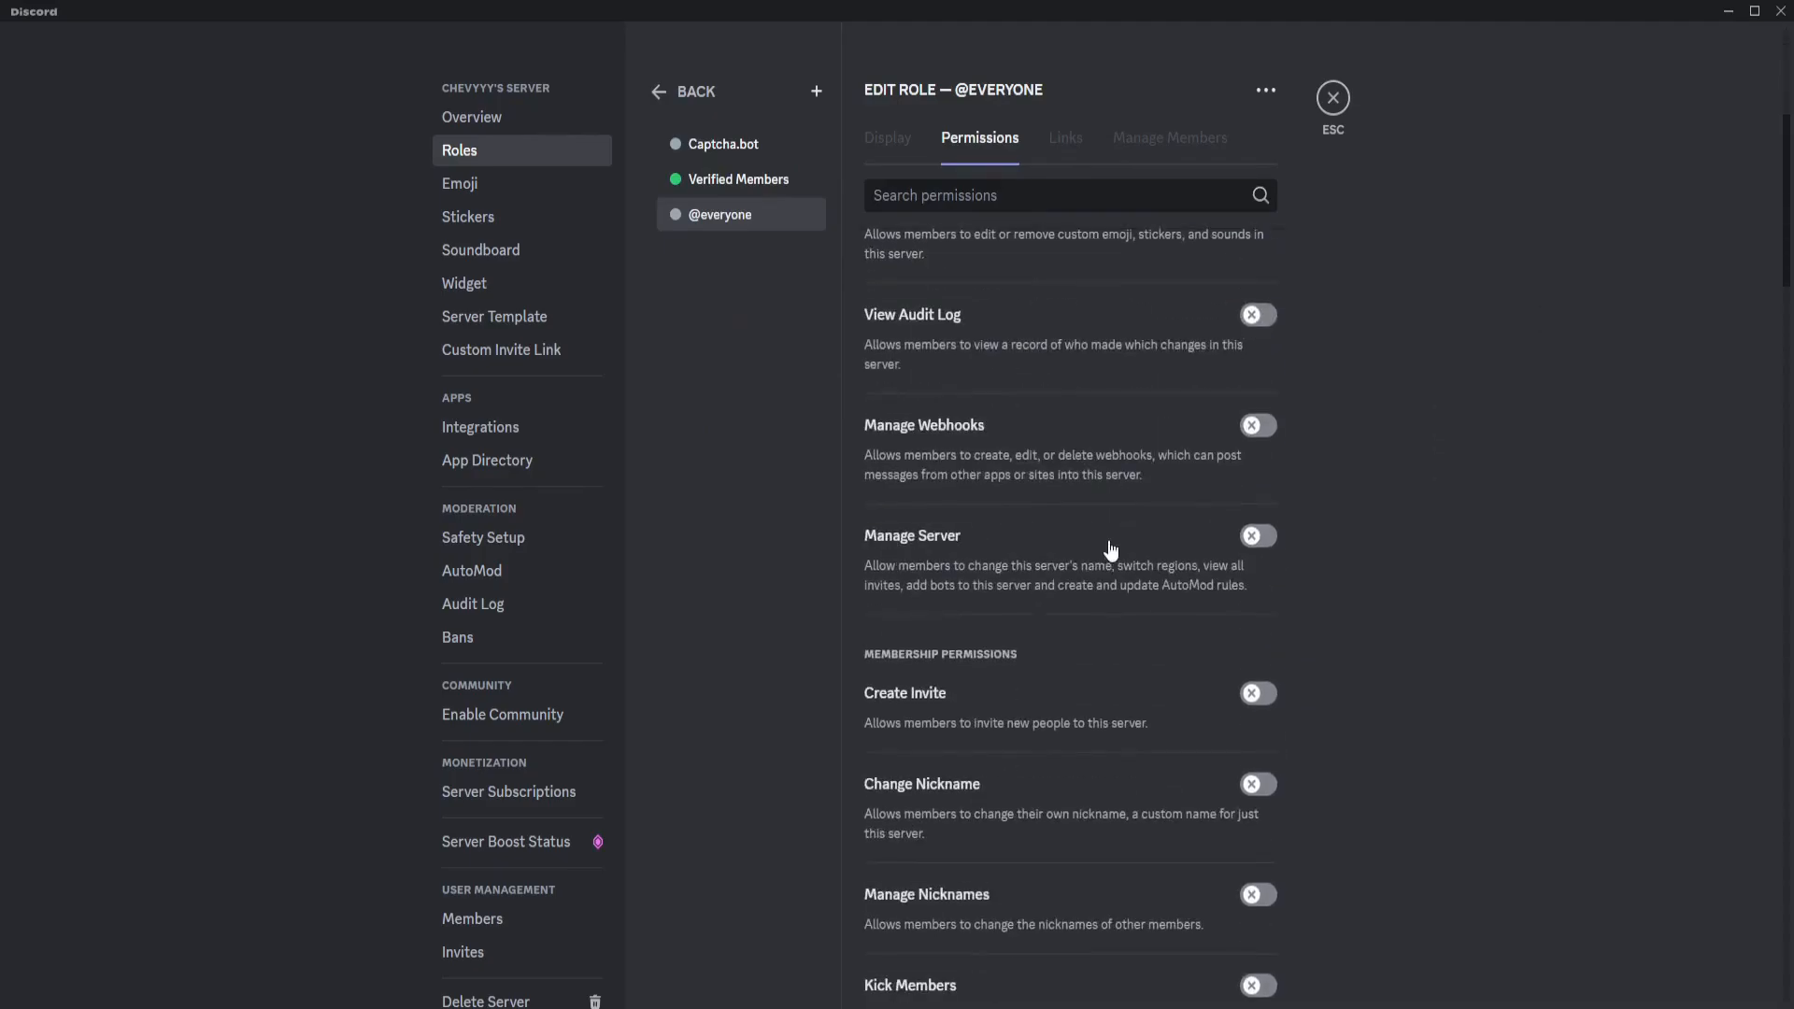
{"action": "scroll", "coordinate": [1095, 660], "scroll_direction": "up", "scroll_amount": 15}
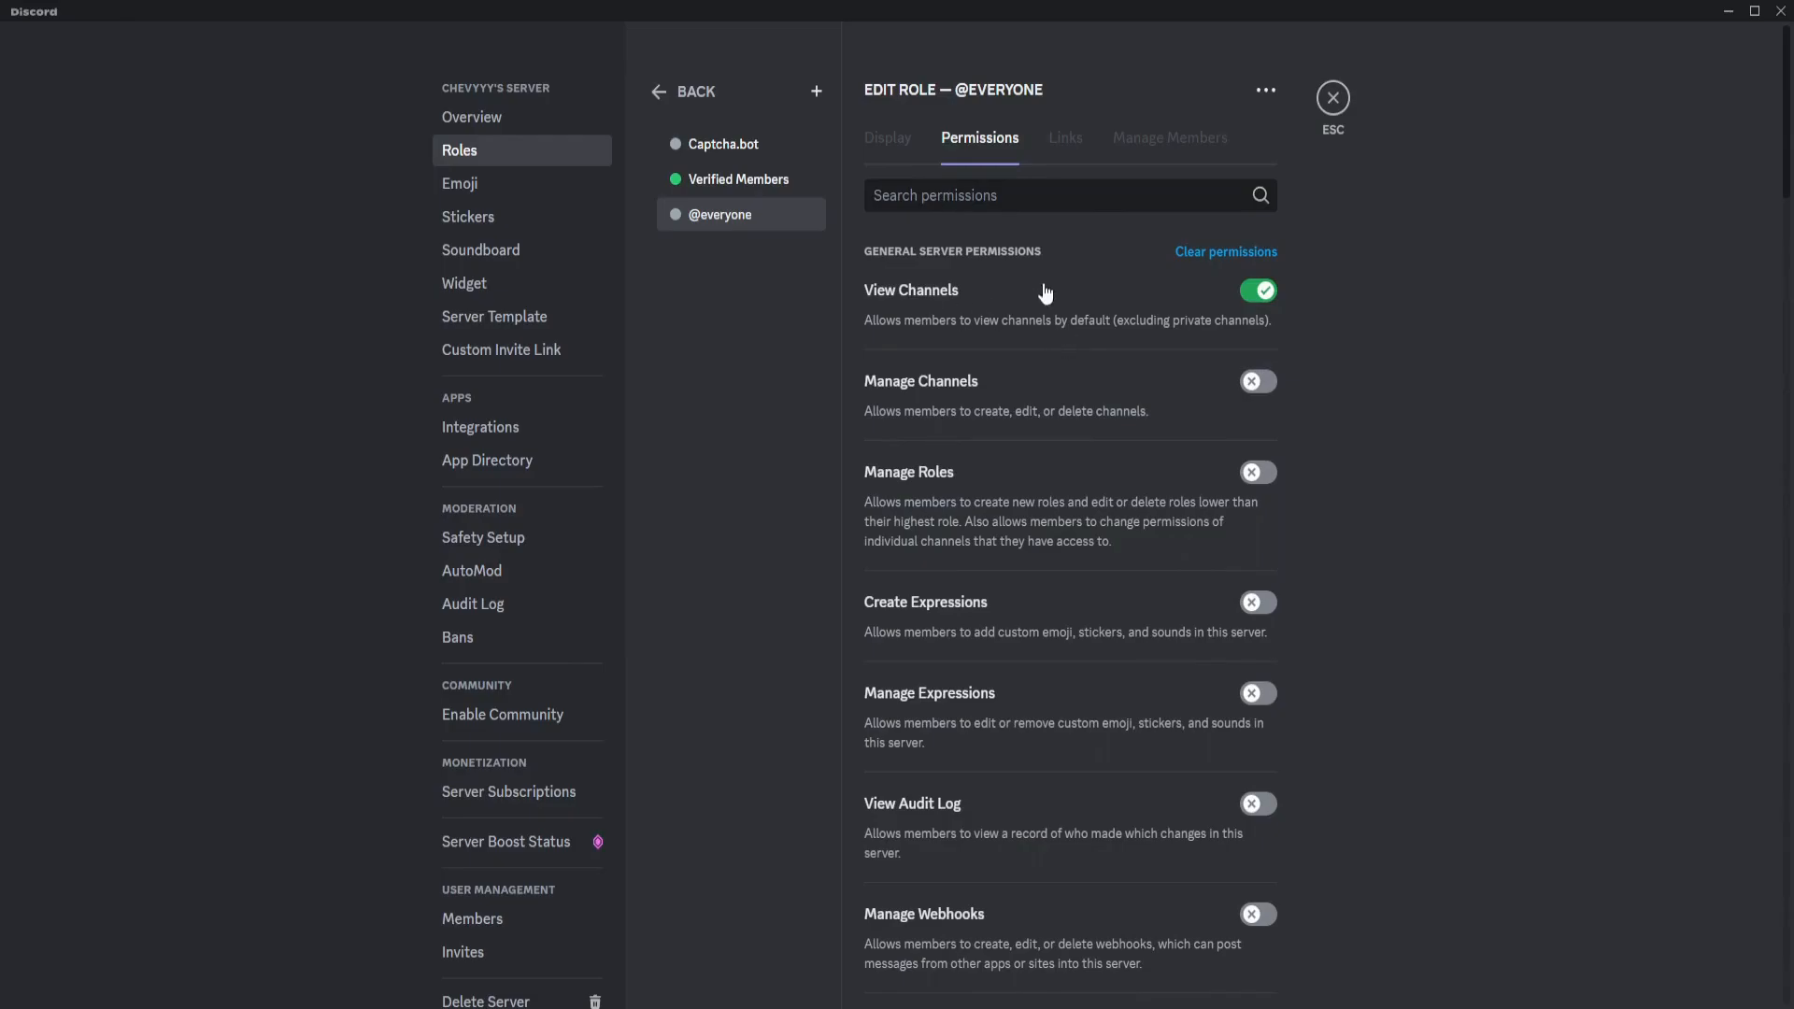
{"action": "scroll", "coordinate": [1044, 296], "scroll_direction": "down", "scroll_amount": 15}
{"action": "scroll", "coordinate": [973, 449], "scroll_direction": "up", "scroll_amount": 15}
{"action": "scroll", "coordinate": [1081, 635], "scroll_direction": "down", "scroll_amount": 7}
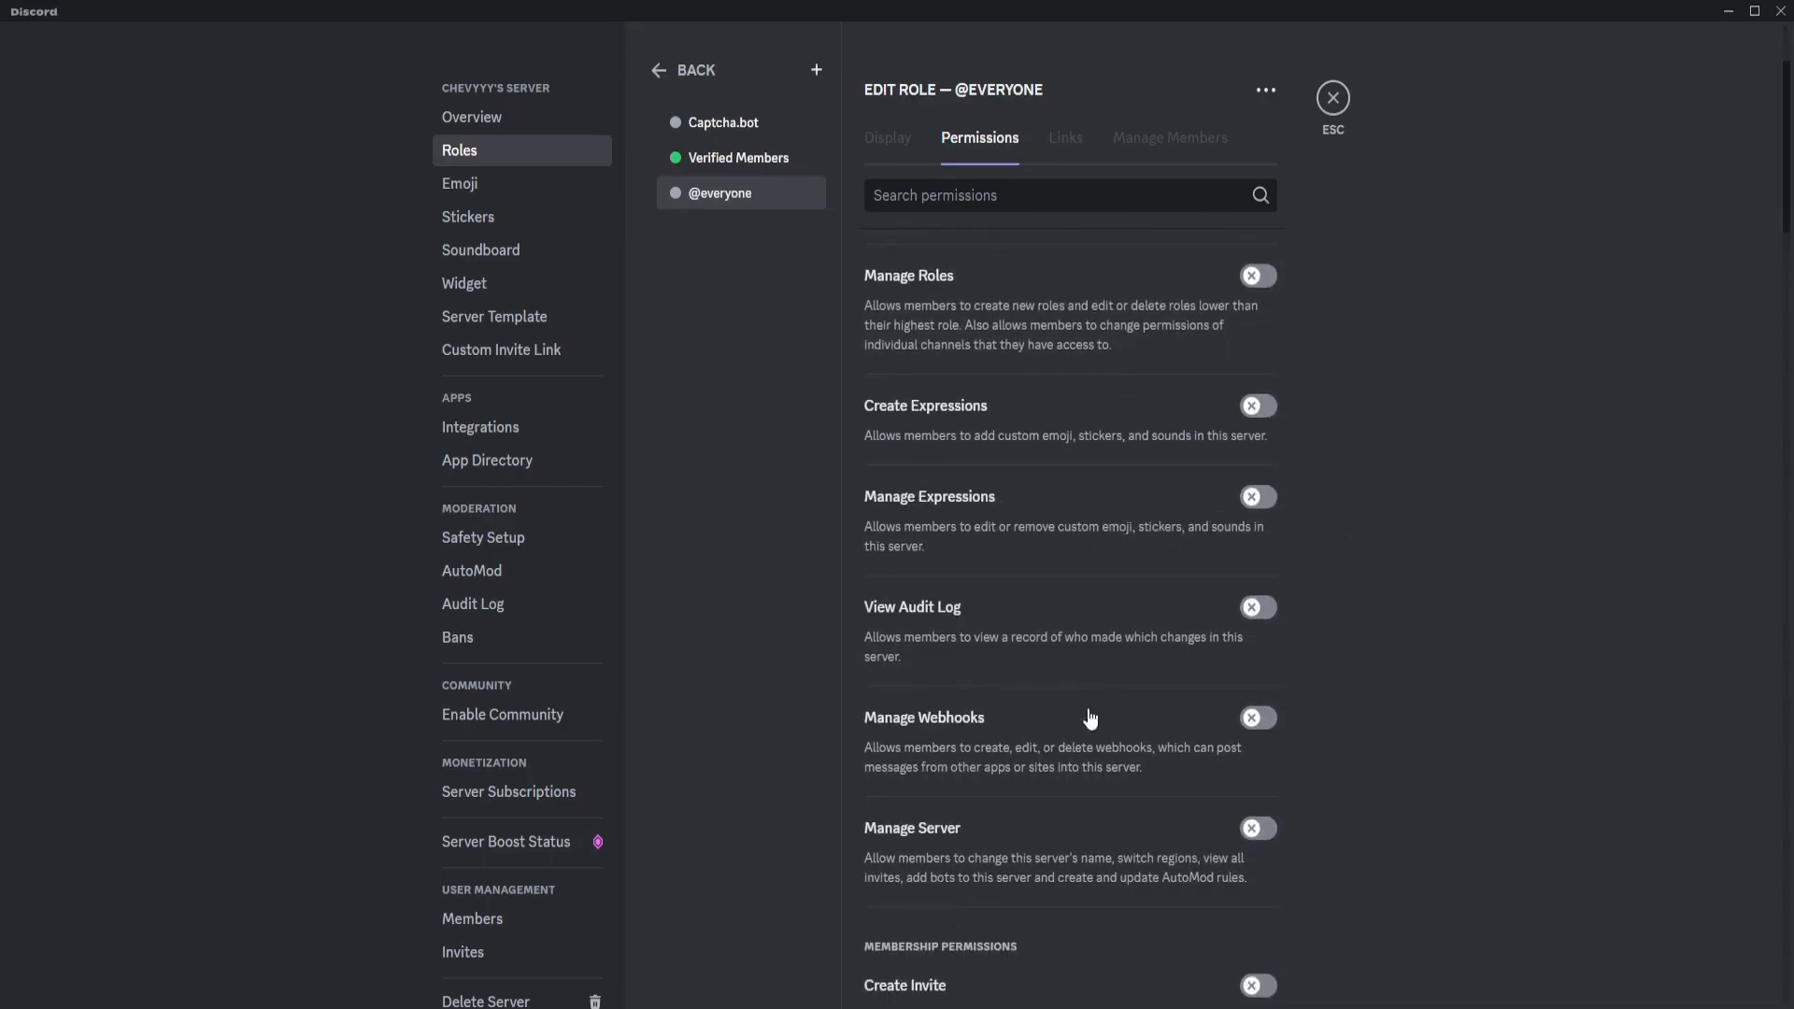
{"action": "scroll", "coordinate": [1114, 727], "scroll_direction": "down", "scroll_amount": 7}
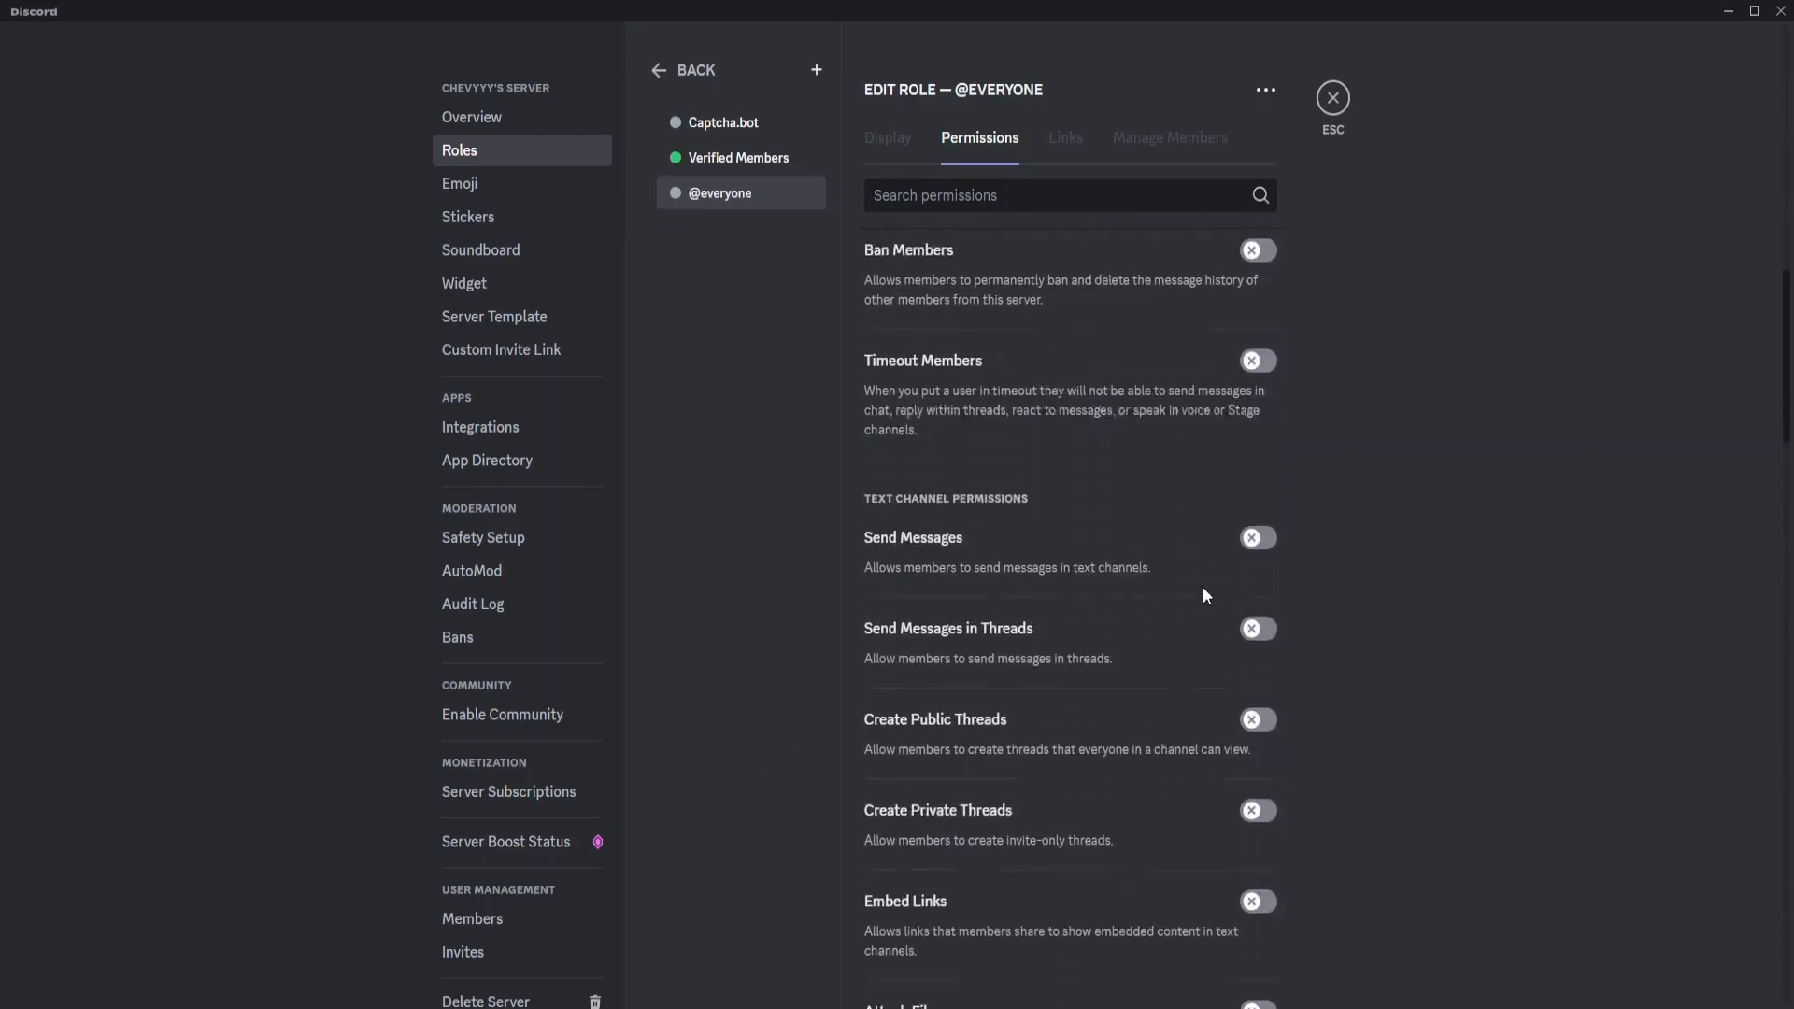
{"action": "left_click", "coordinate": [1333, 98]}
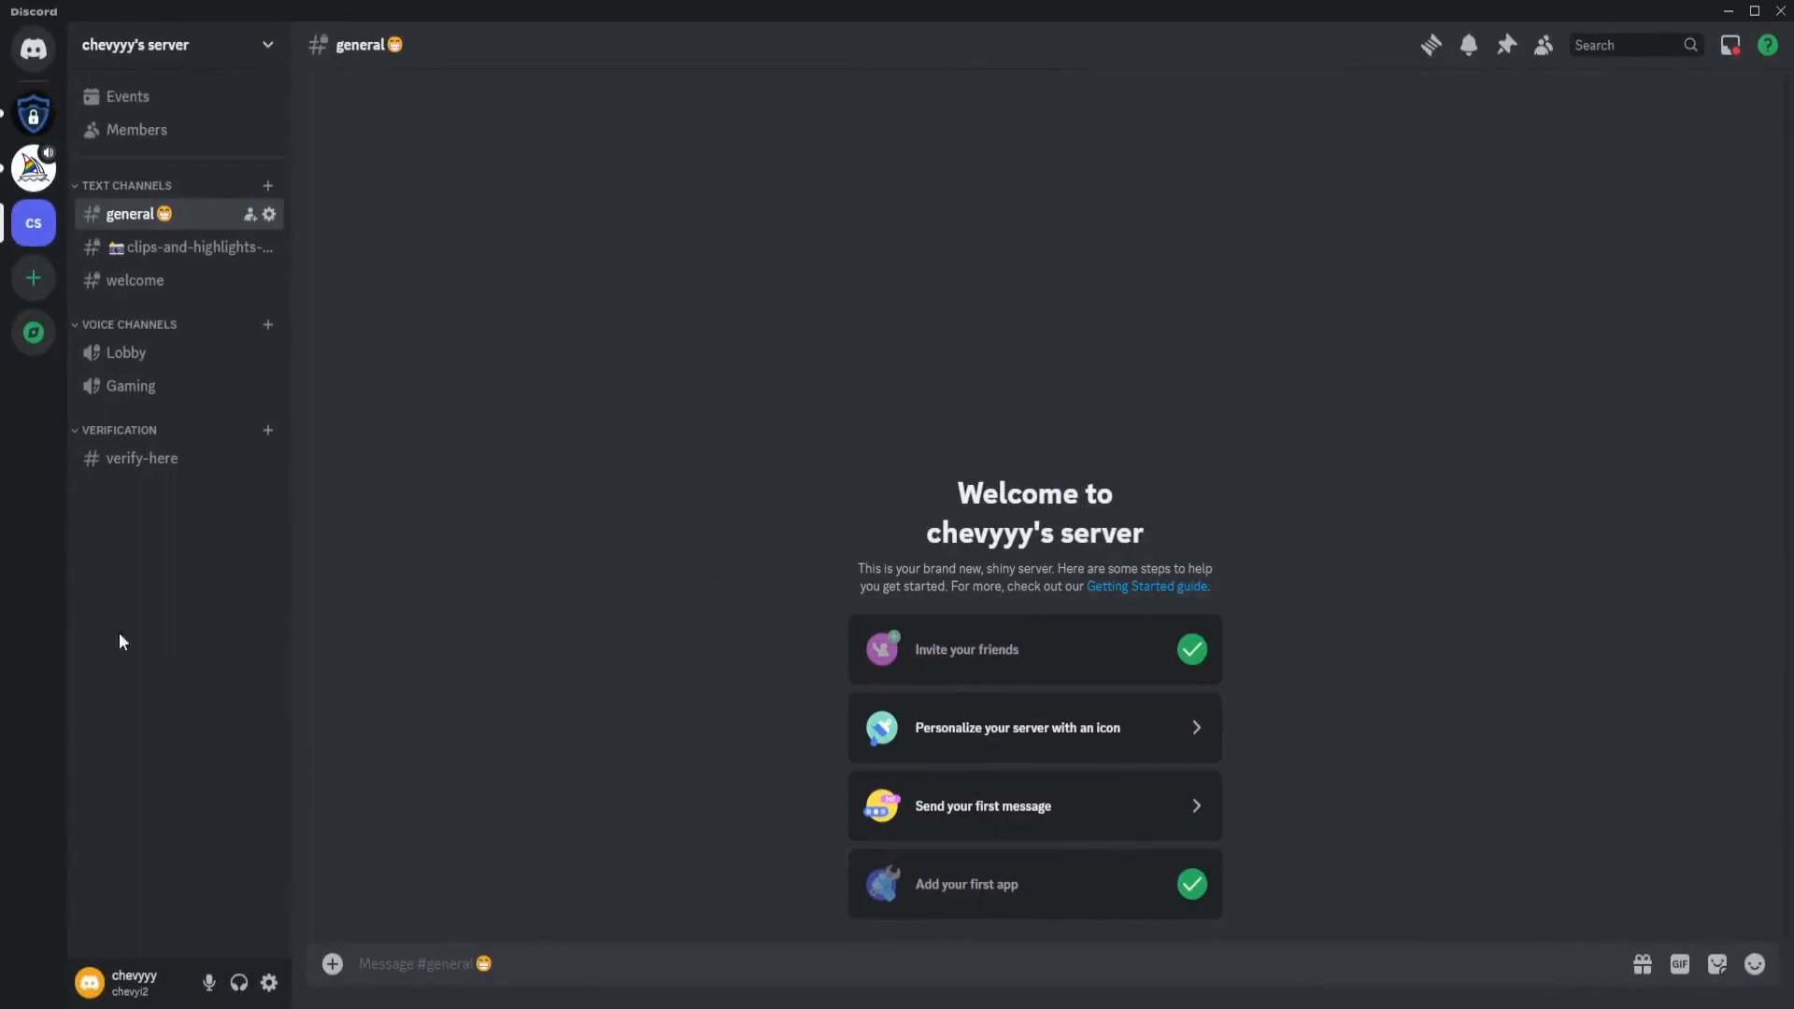
Step: Examine the permissions of the Verified Members role in the server settings
{"action": "left_click", "coordinate": [209, 62]}
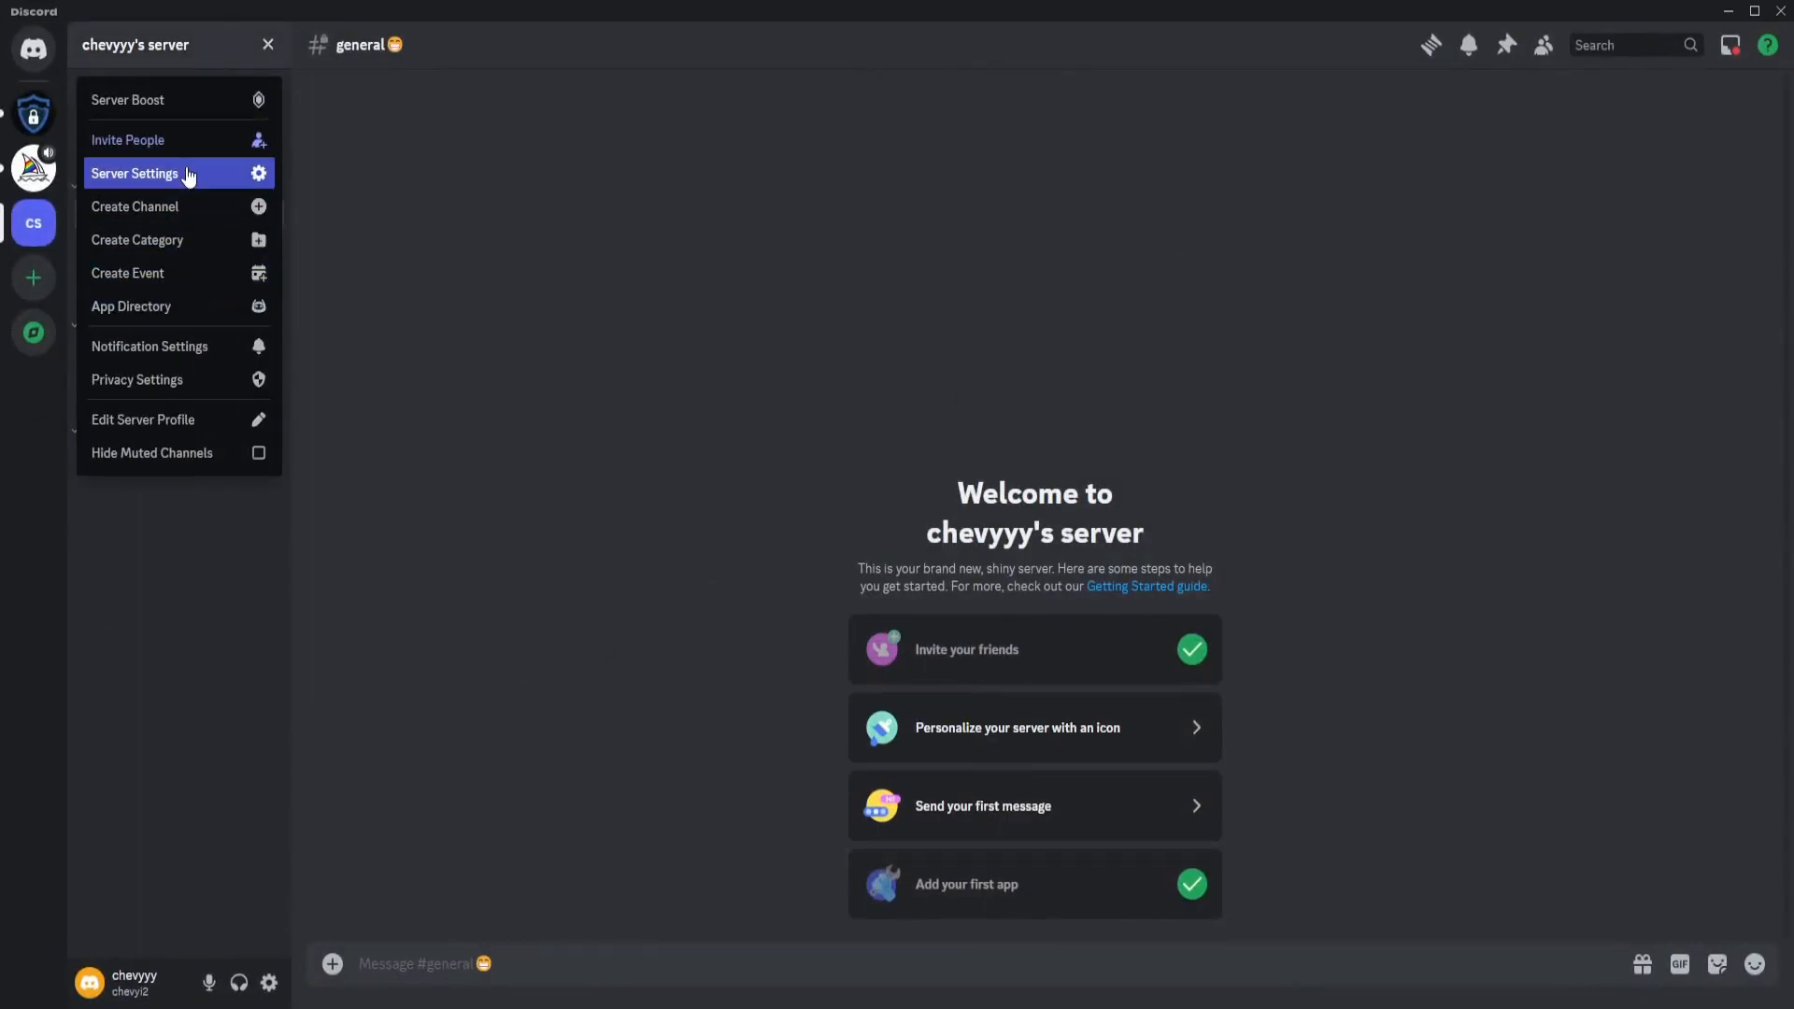
{"action": "left_click", "coordinate": [187, 176]}
{"action": "left_click", "coordinate": [514, 152]}
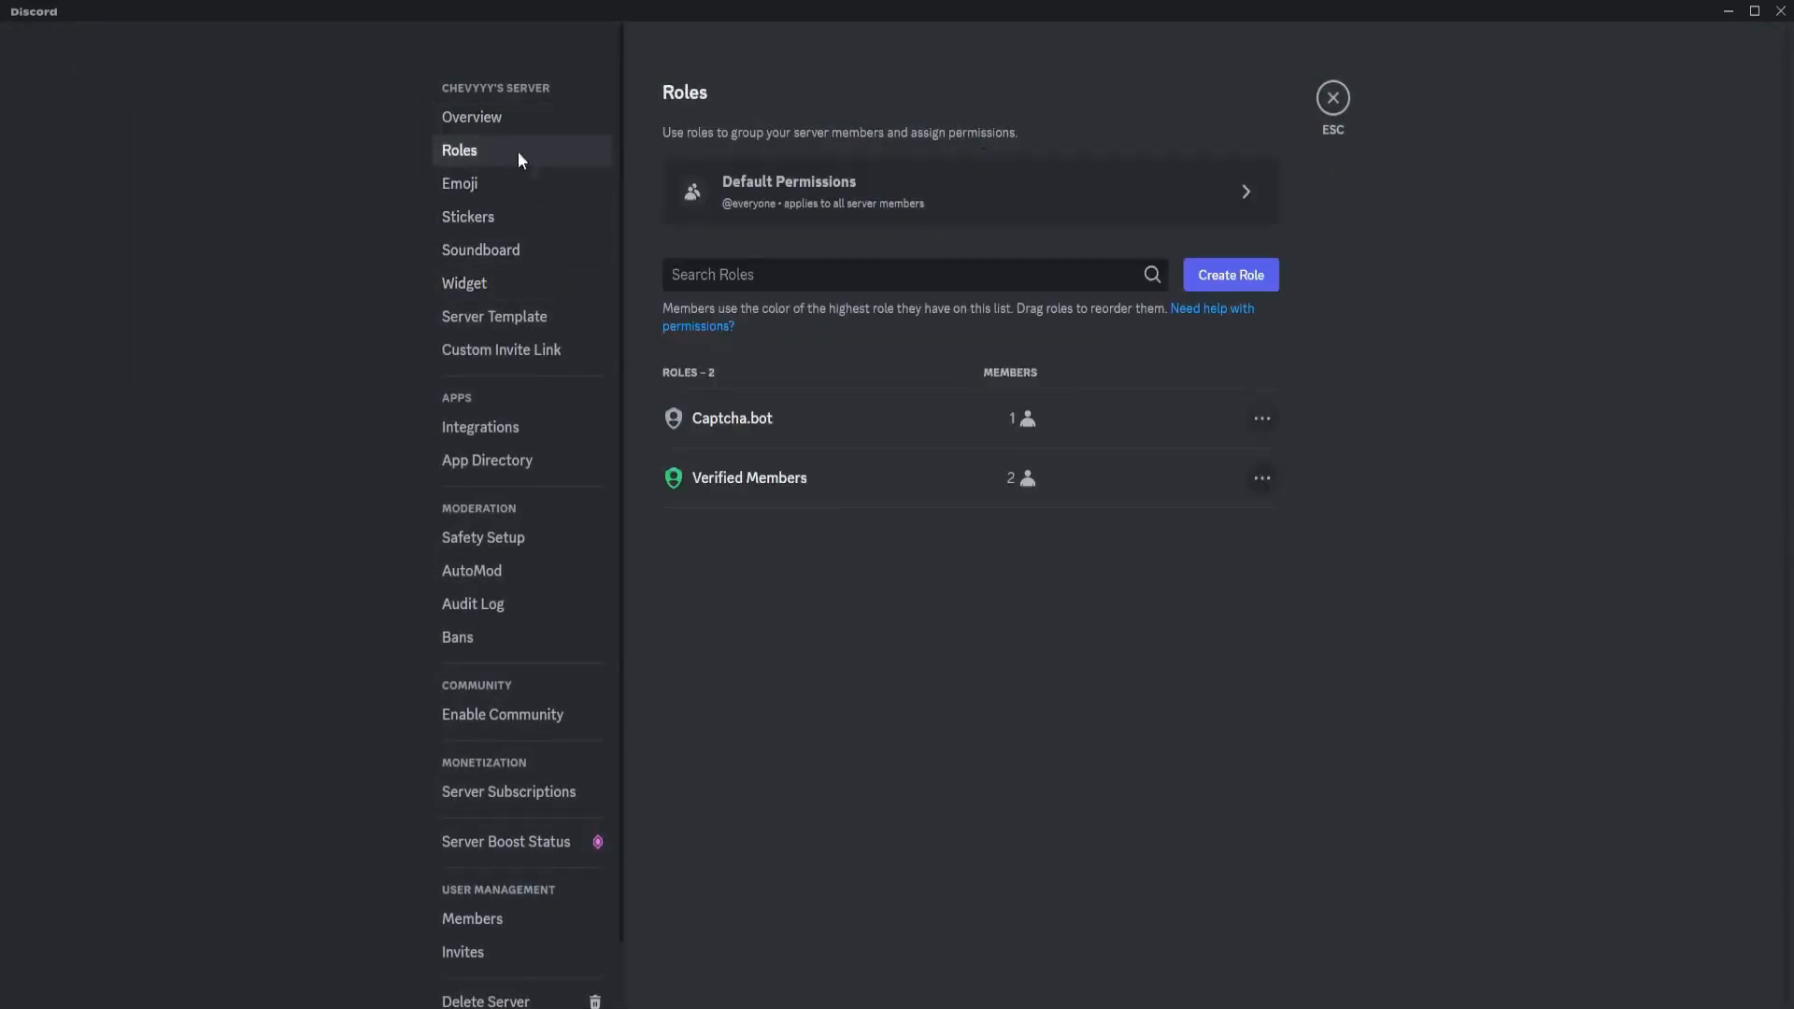
{"action": "left_click", "coordinate": [799, 482]}
{"action": "left_click", "coordinate": [977, 138]}
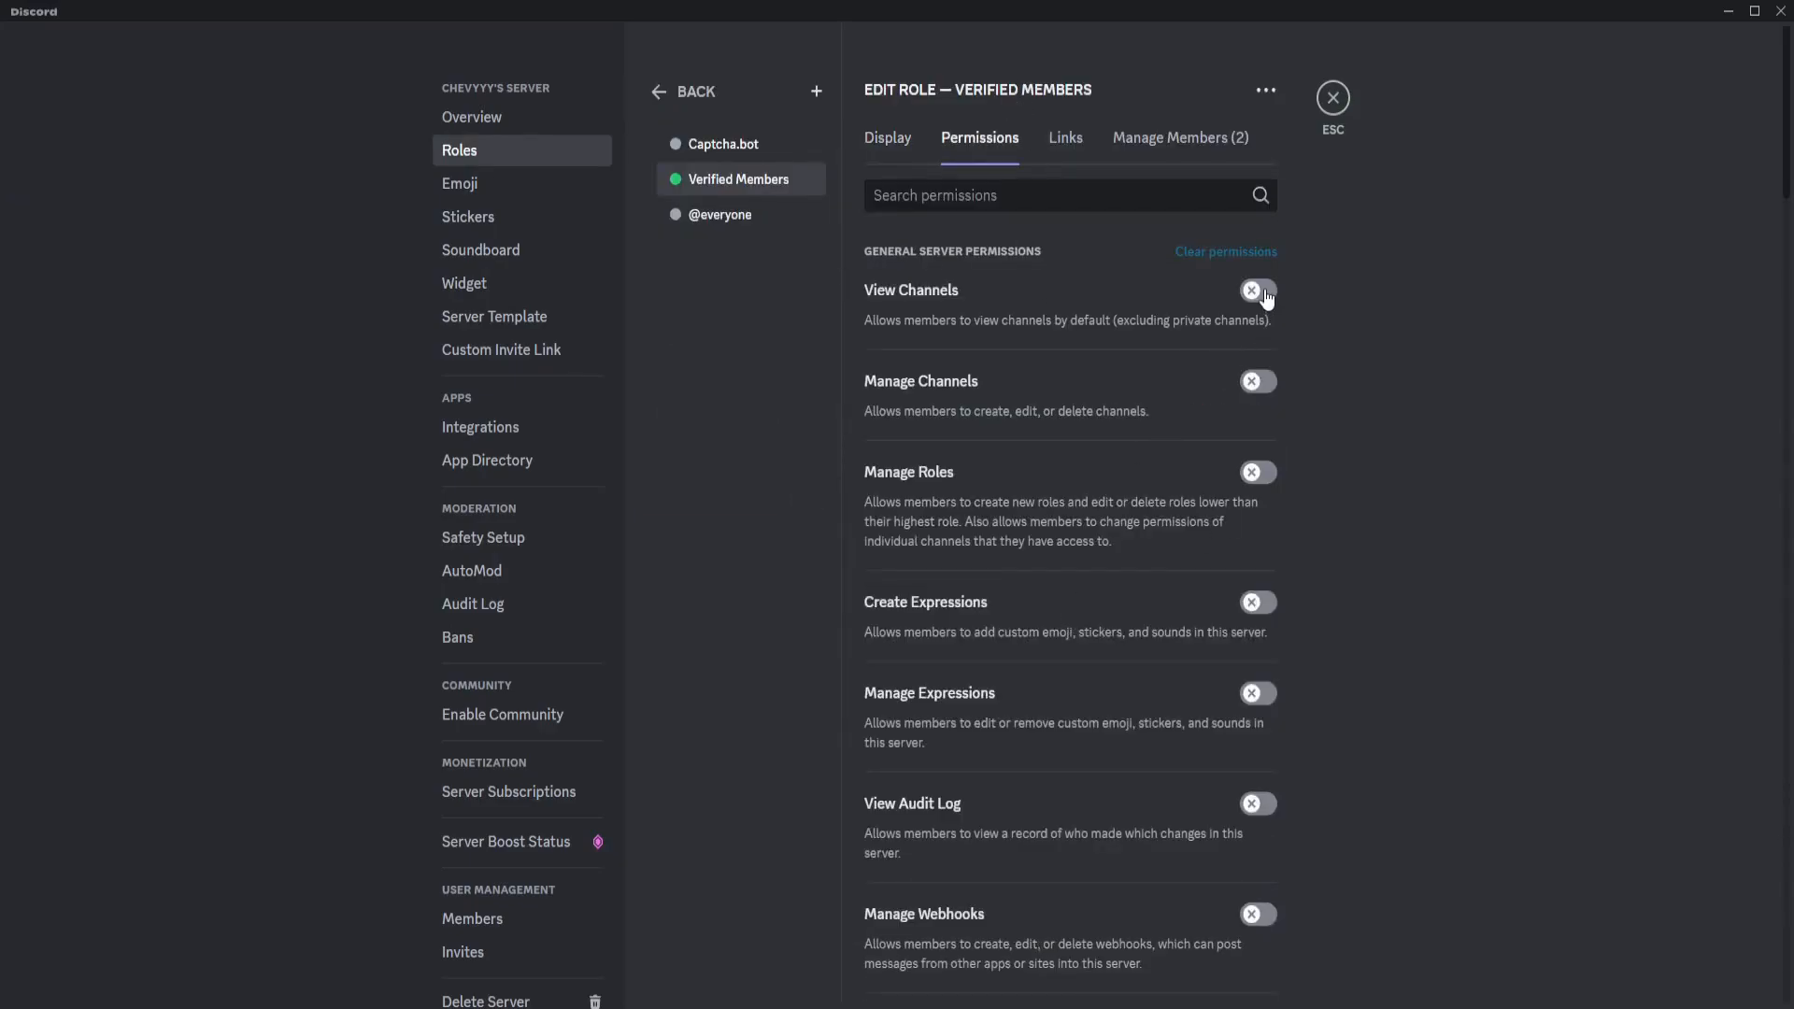
{"action": "scroll", "coordinate": [1102, 421], "scroll_direction": "down", "scroll_amount": 20}
{"action": "scroll", "coordinate": [1121, 472], "scroll_direction": "down", "scroll_amount": 20}
{"action": "scroll", "coordinate": [1273, 277], "scroll_direction": "up", "scroll_amount": 14}
{"action": "scroll", "coordinate": [1209, 284], "scroll_direction": "up", "scroll_amount": 15}
{"action": "scroll", "coordinate": [1153, 485], "scroll_direction": "down", "scroll_amount": 7}
{"action": "scroll", "coordinate": [1223, 227], "scroll_direction": "up", "scroll_amount": 7}
{"action": "scroll", "coordinate": [1134, 682], "scroll_direction": "down", "scroll_amount": 7}
{"action": "scroll", "coordinate": [1234, 705], "scroll_direction": "up", "scroll_amount": 7}
{"action": "scroll", "coordinate": [1215, 486], "scroll_direction": "down", "scroll_amount": 6}
{"action": "scroll", "coordinate": [1205, 668], "scroll_direction": "up", "scroll_amount": 6}
Step: Try enabling View Channels for the Verified Members role, switch it back off, and close the server settings
{"action": "left_click", "coordinate": [1259, 291]}
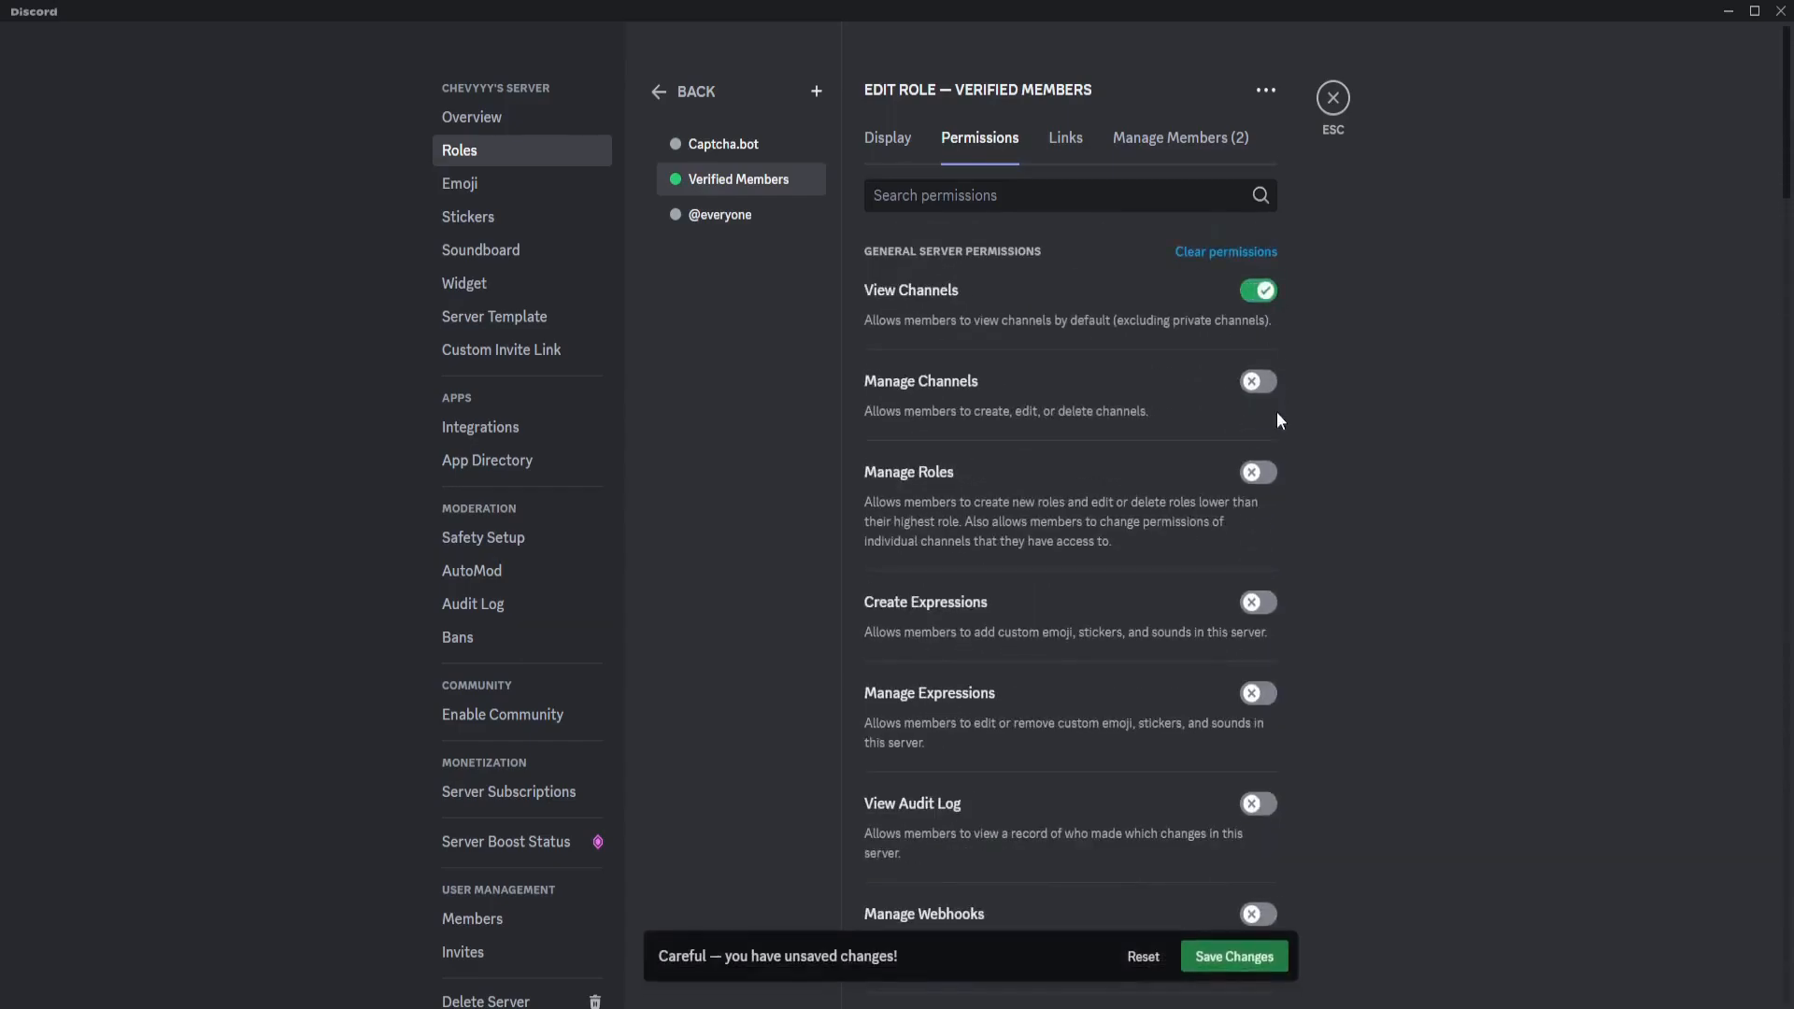
{"action": "left_click", "coordinate": [1259, 291]}
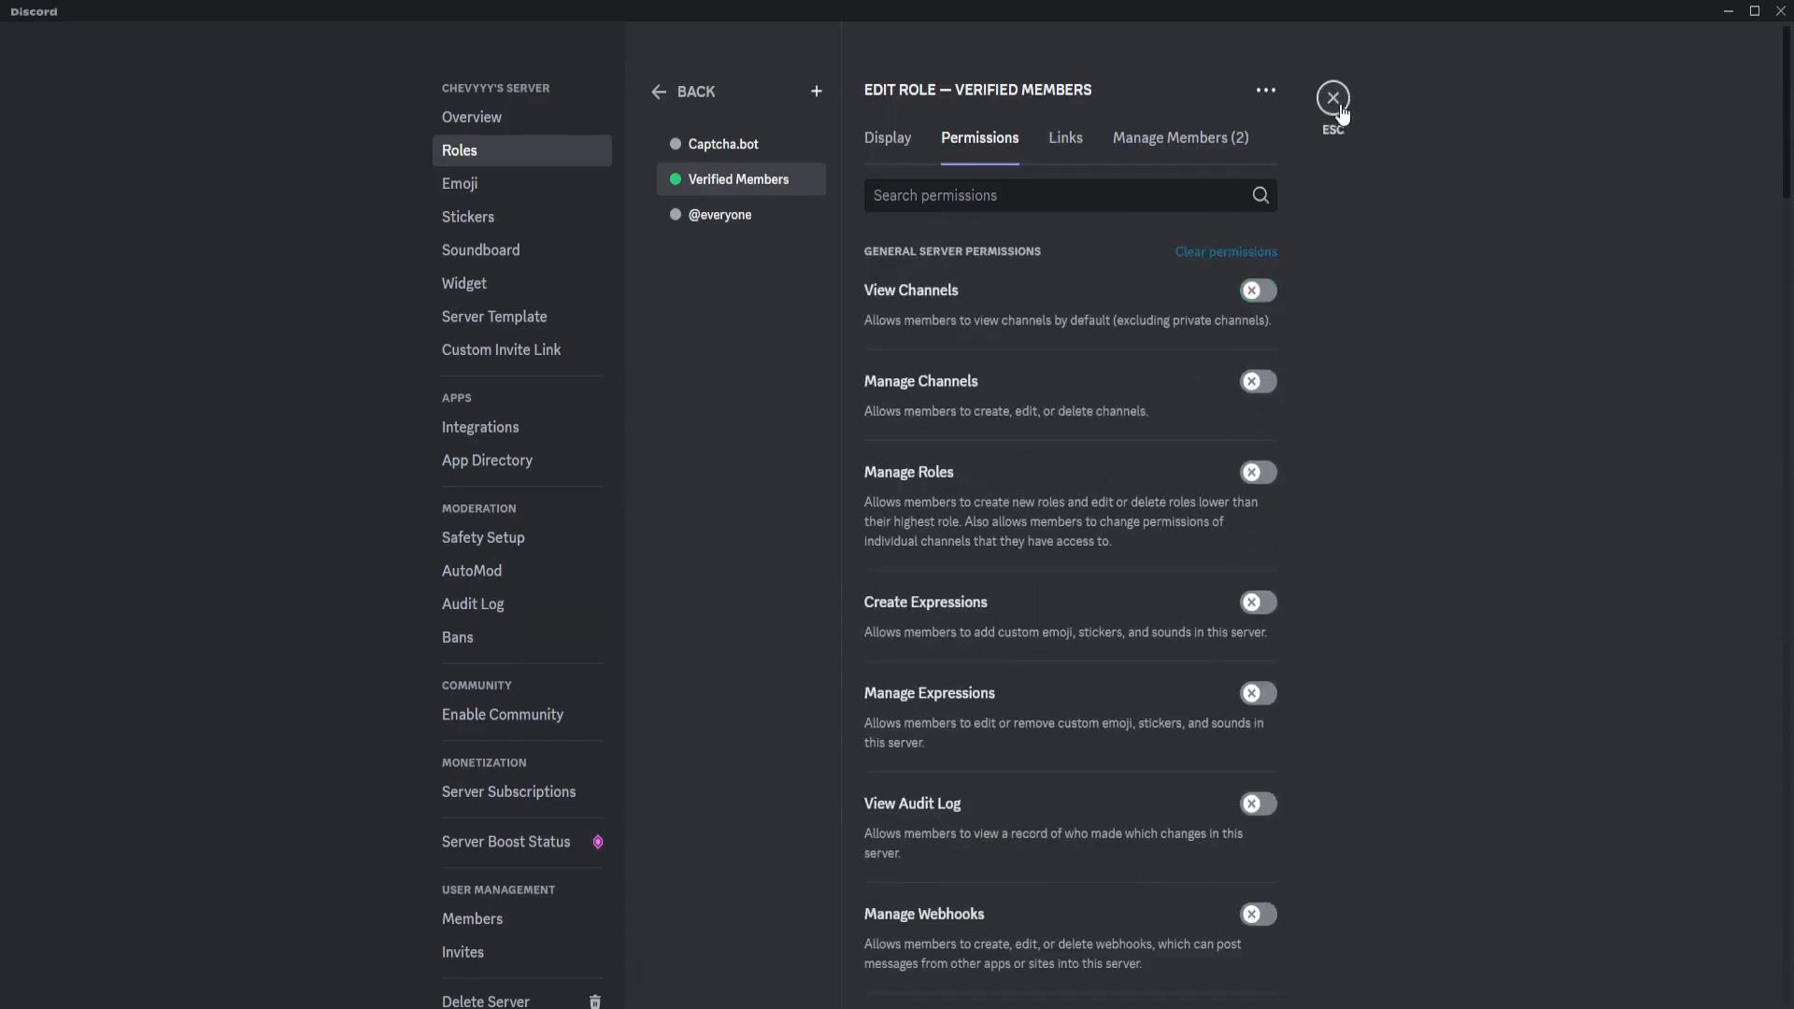
{"action": "left_click", "coordinate": [1340, 105]}
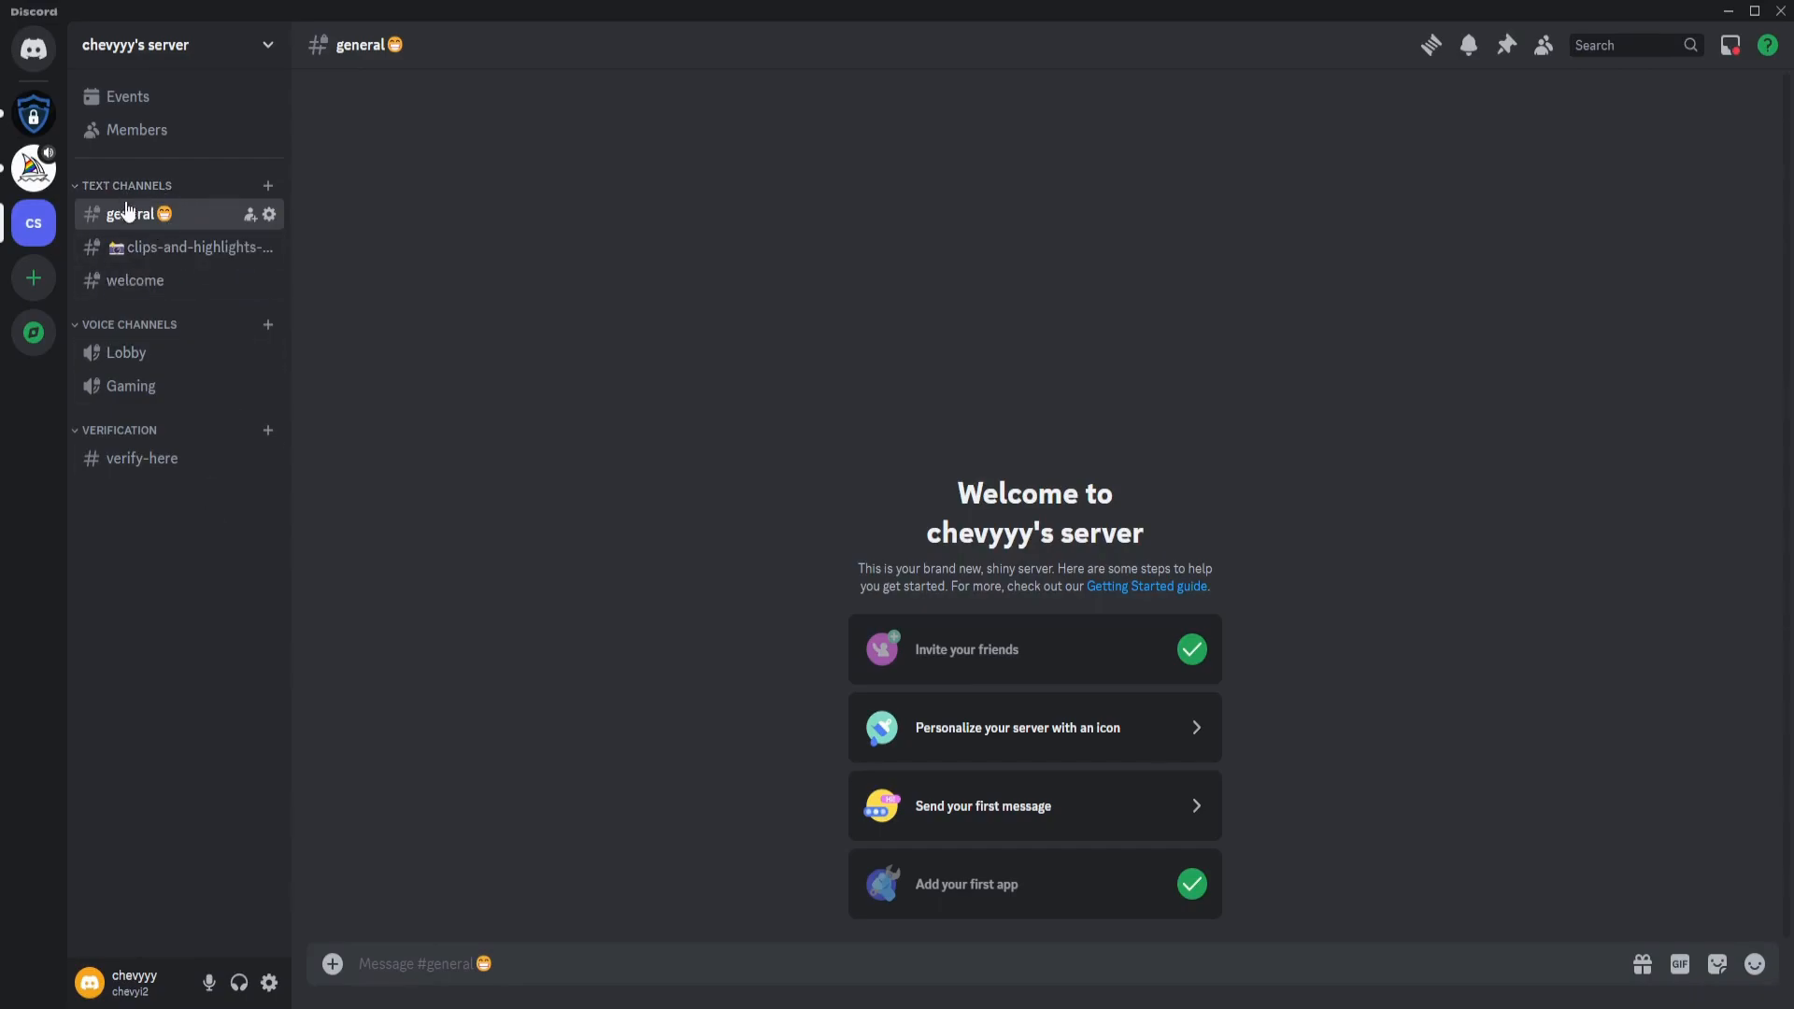
Step: Collapse and re-expand the Text Channels and Voice Channels categories, and look at the Create Channel form for the Verification category
{"action": "left_click", "coordinate": [89, 185]}
{"action": "left_click", "coordinate": [89, 186]}
{"action": "left_click", "coordinate": [85, 323]}
{"action": "left_click", "coordinate": [85, 324]}
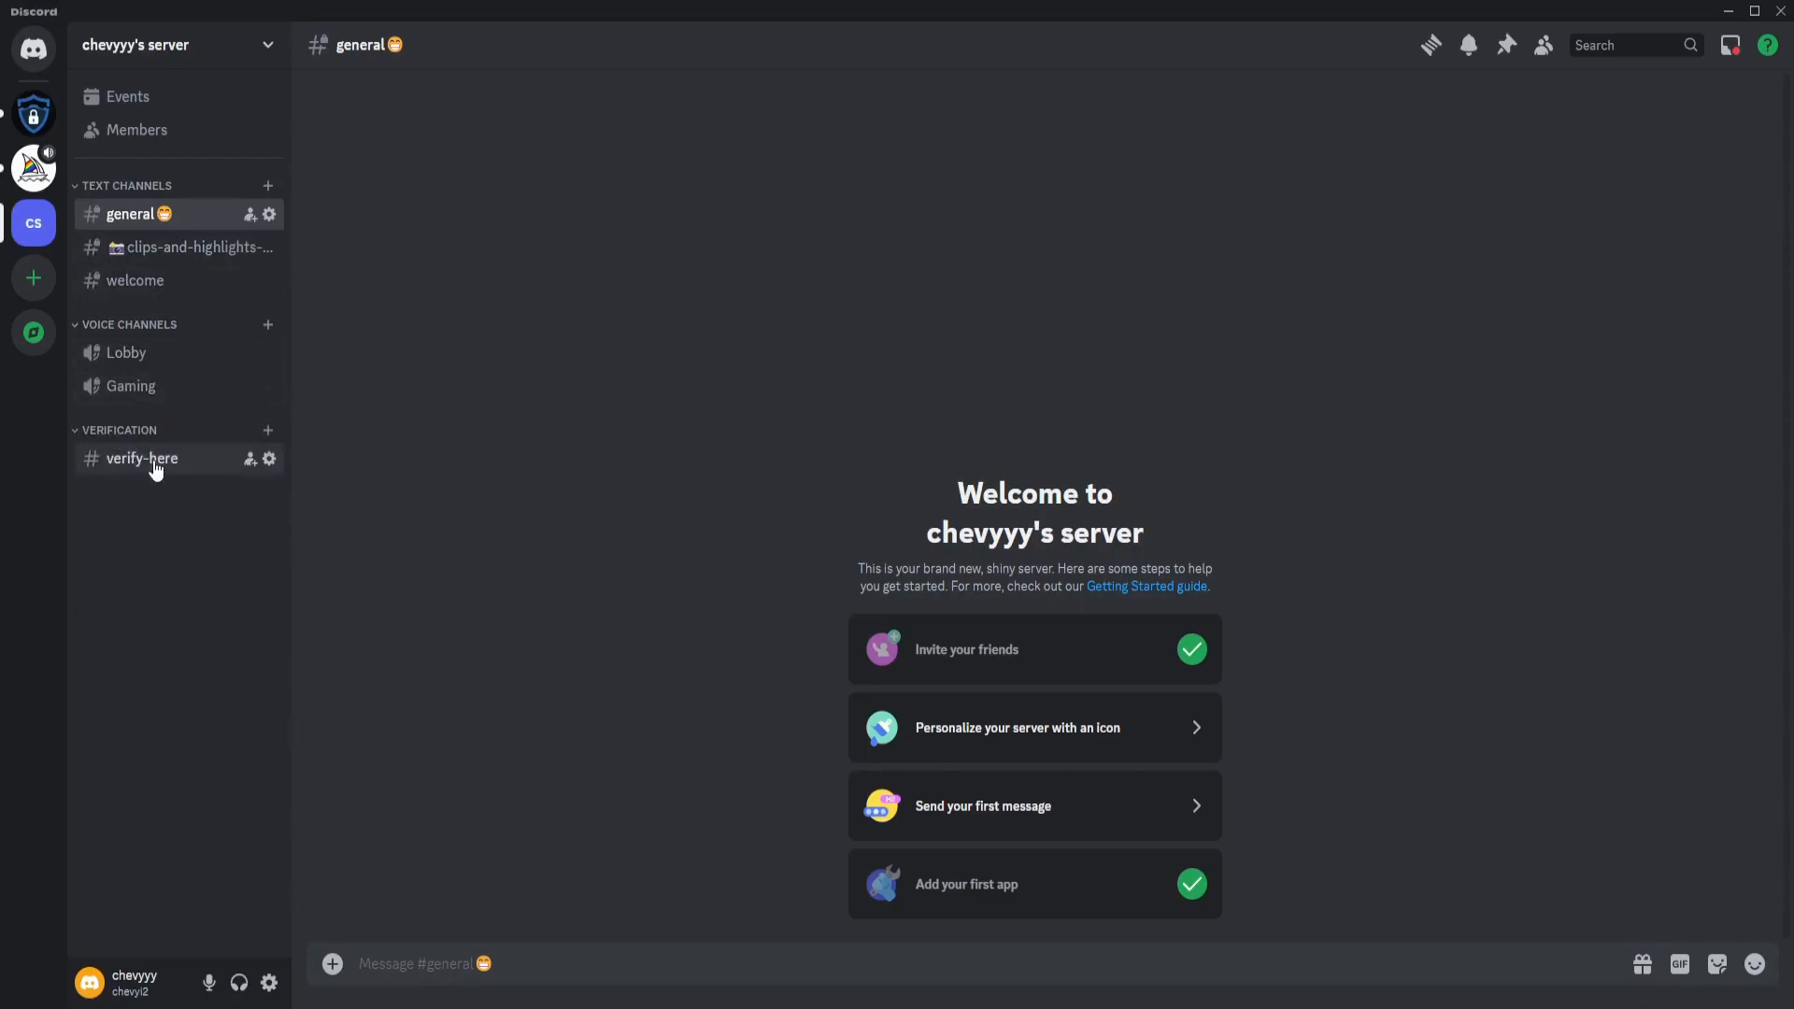
{"action": "left_click", "coordinate": [269, 430]}
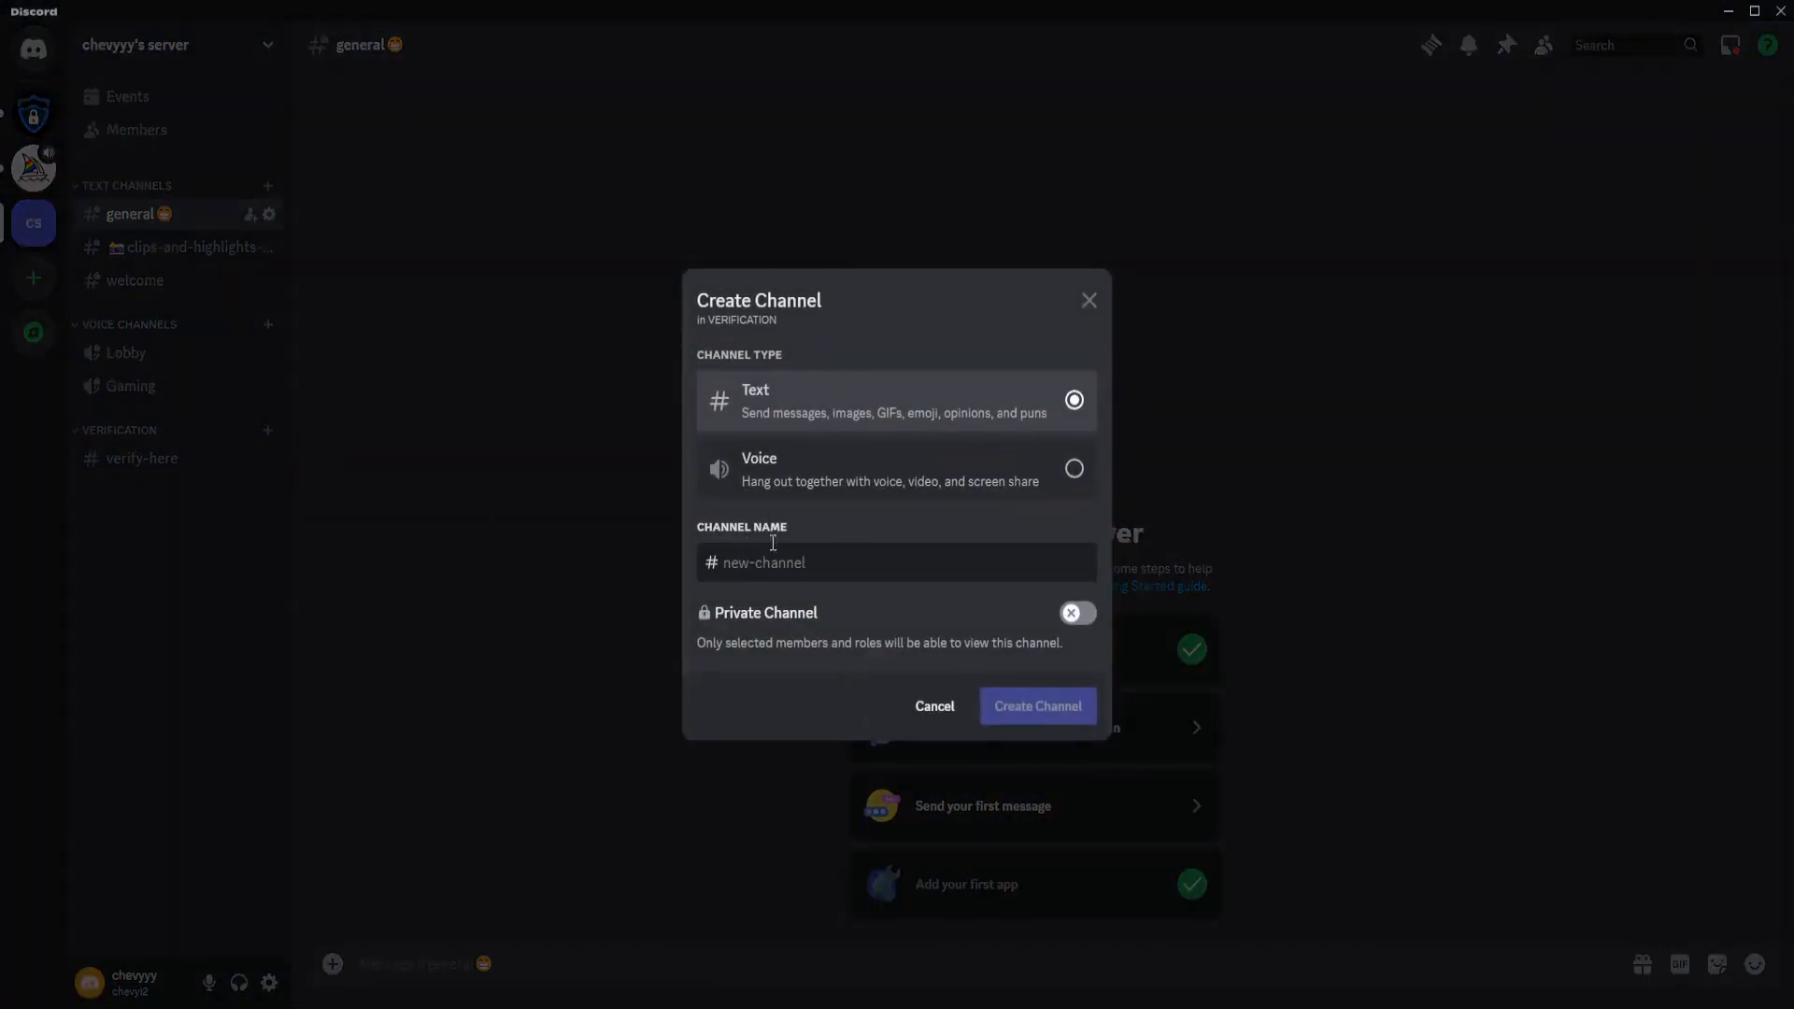
{"action": "left_click", "coordinate": [1089, 301]}
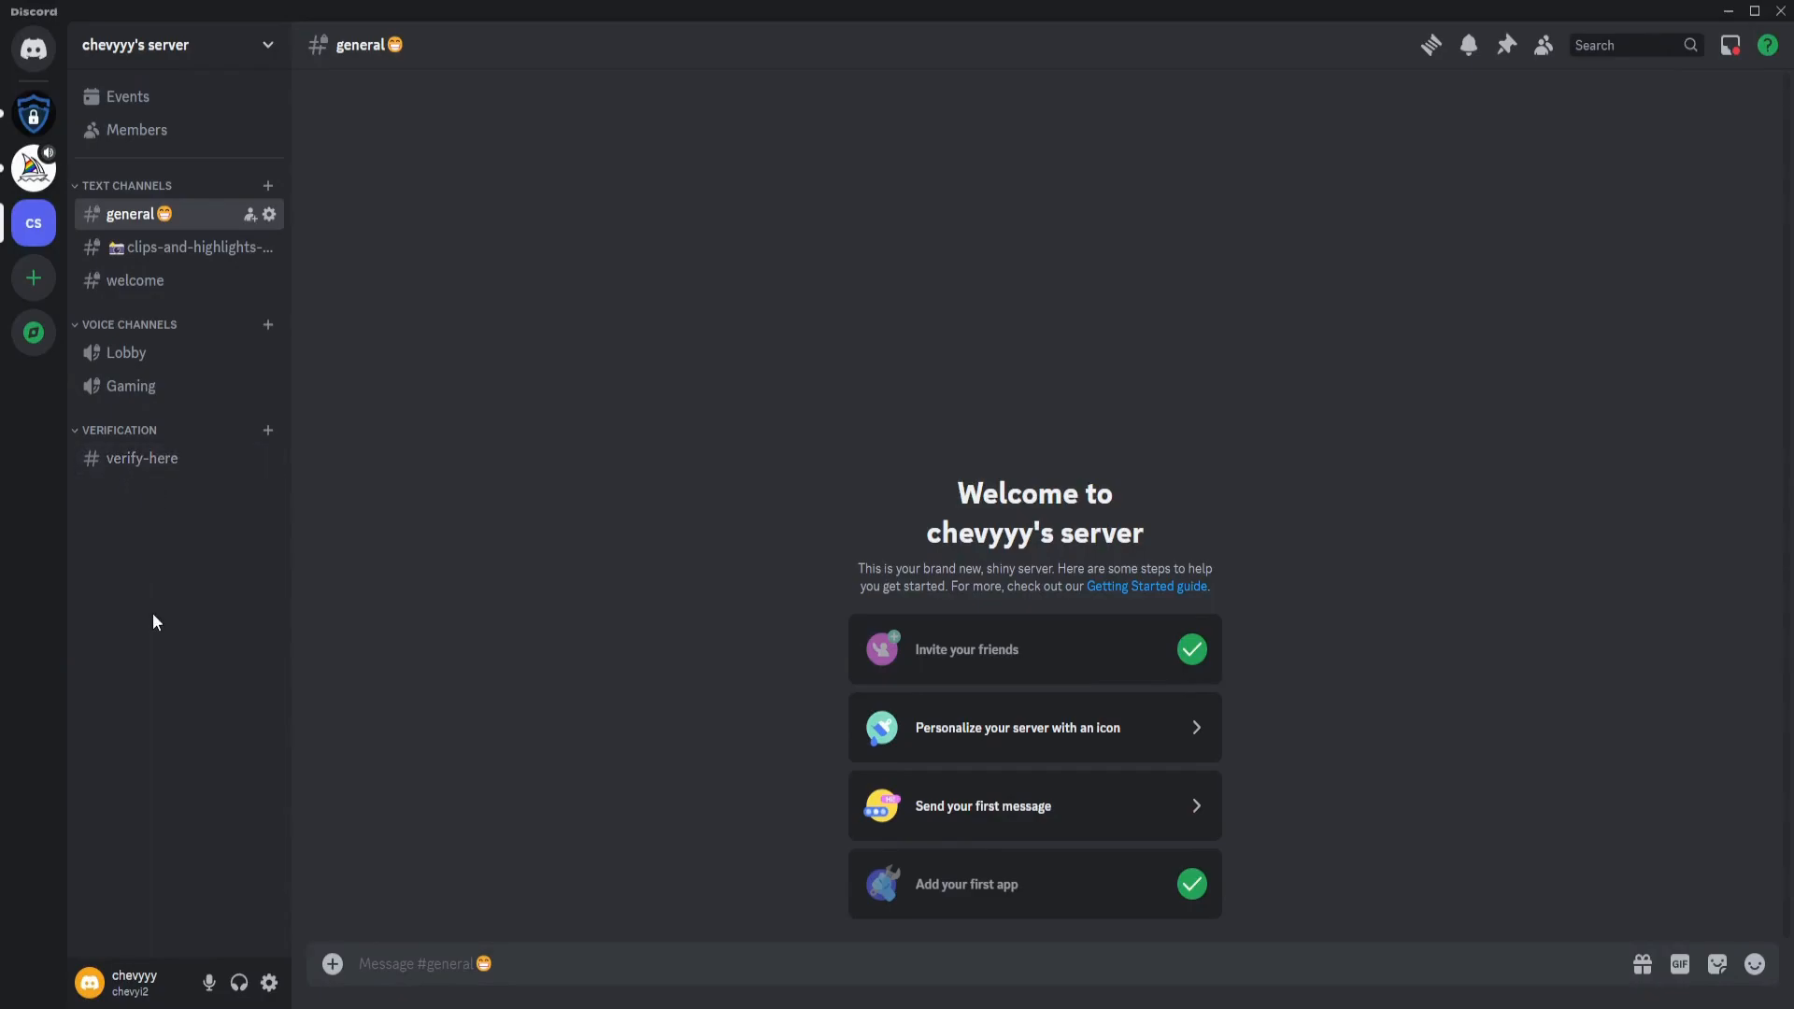
Step: Create a new non-private category named OUT OF TOPIC in the server
{"action": "right_click", "coordinate": [118, 551]}
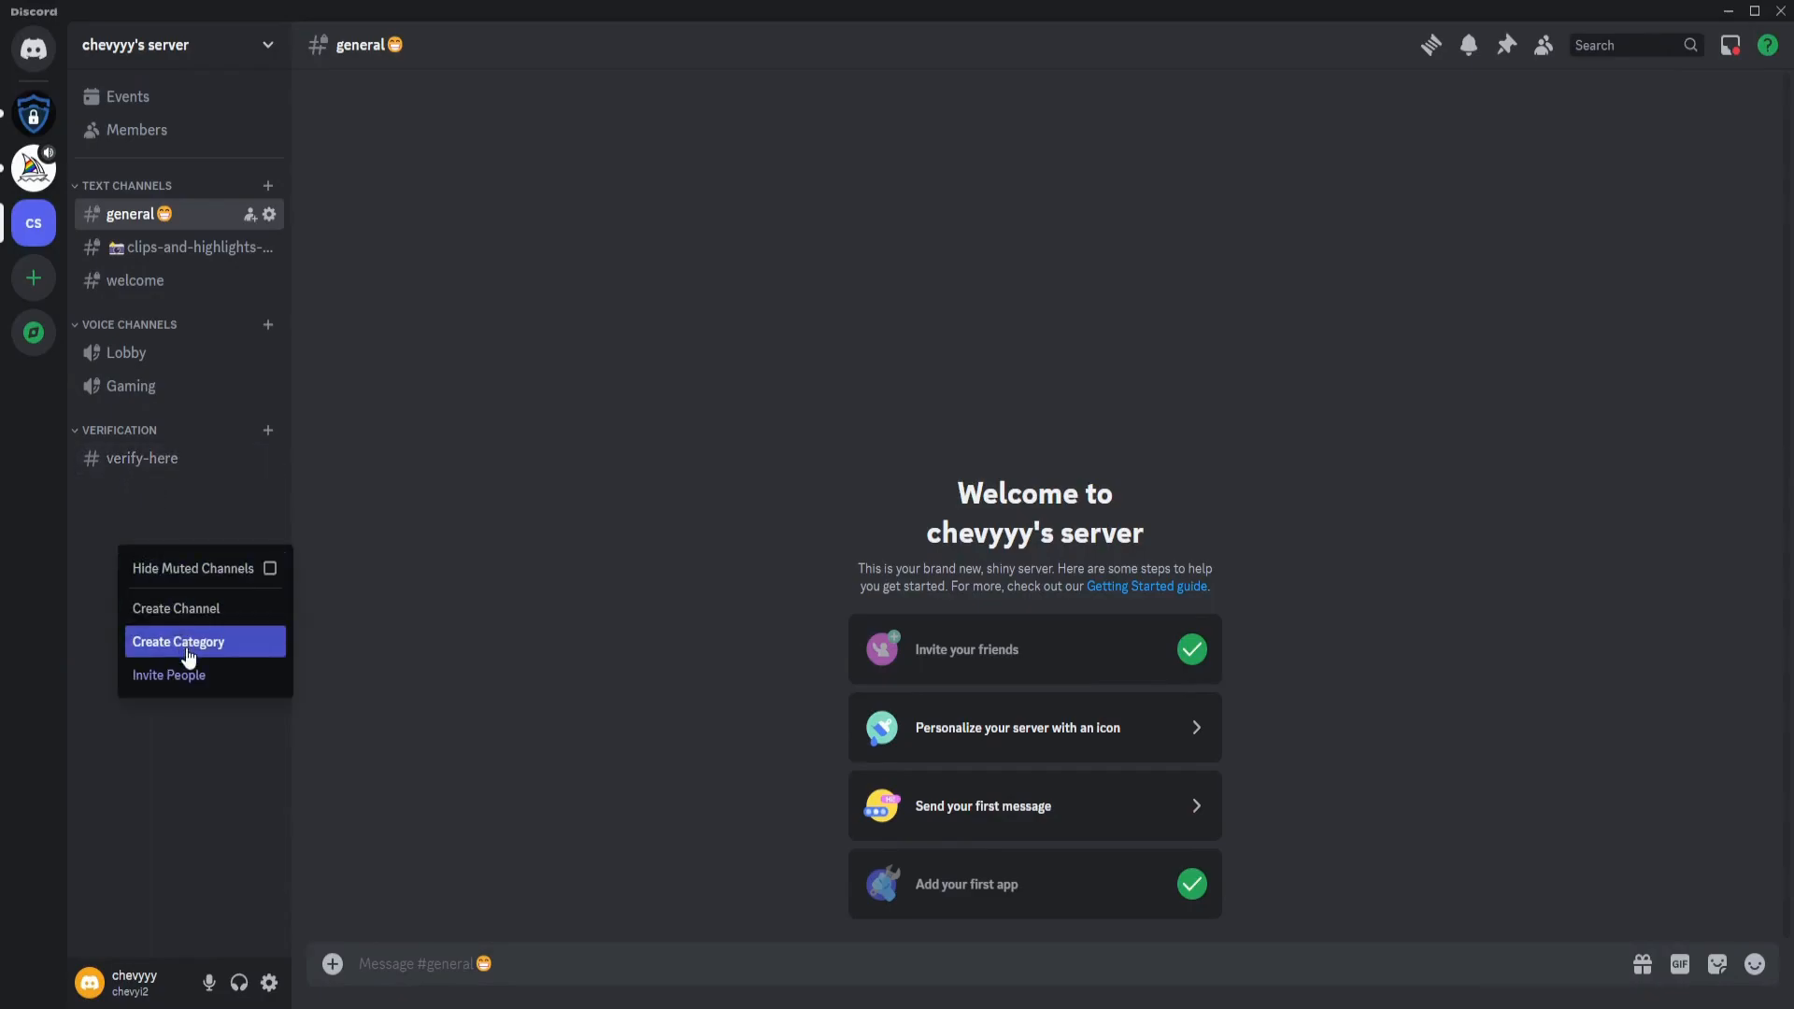
{"action": "left_click", "coordinate": [187, 652]}
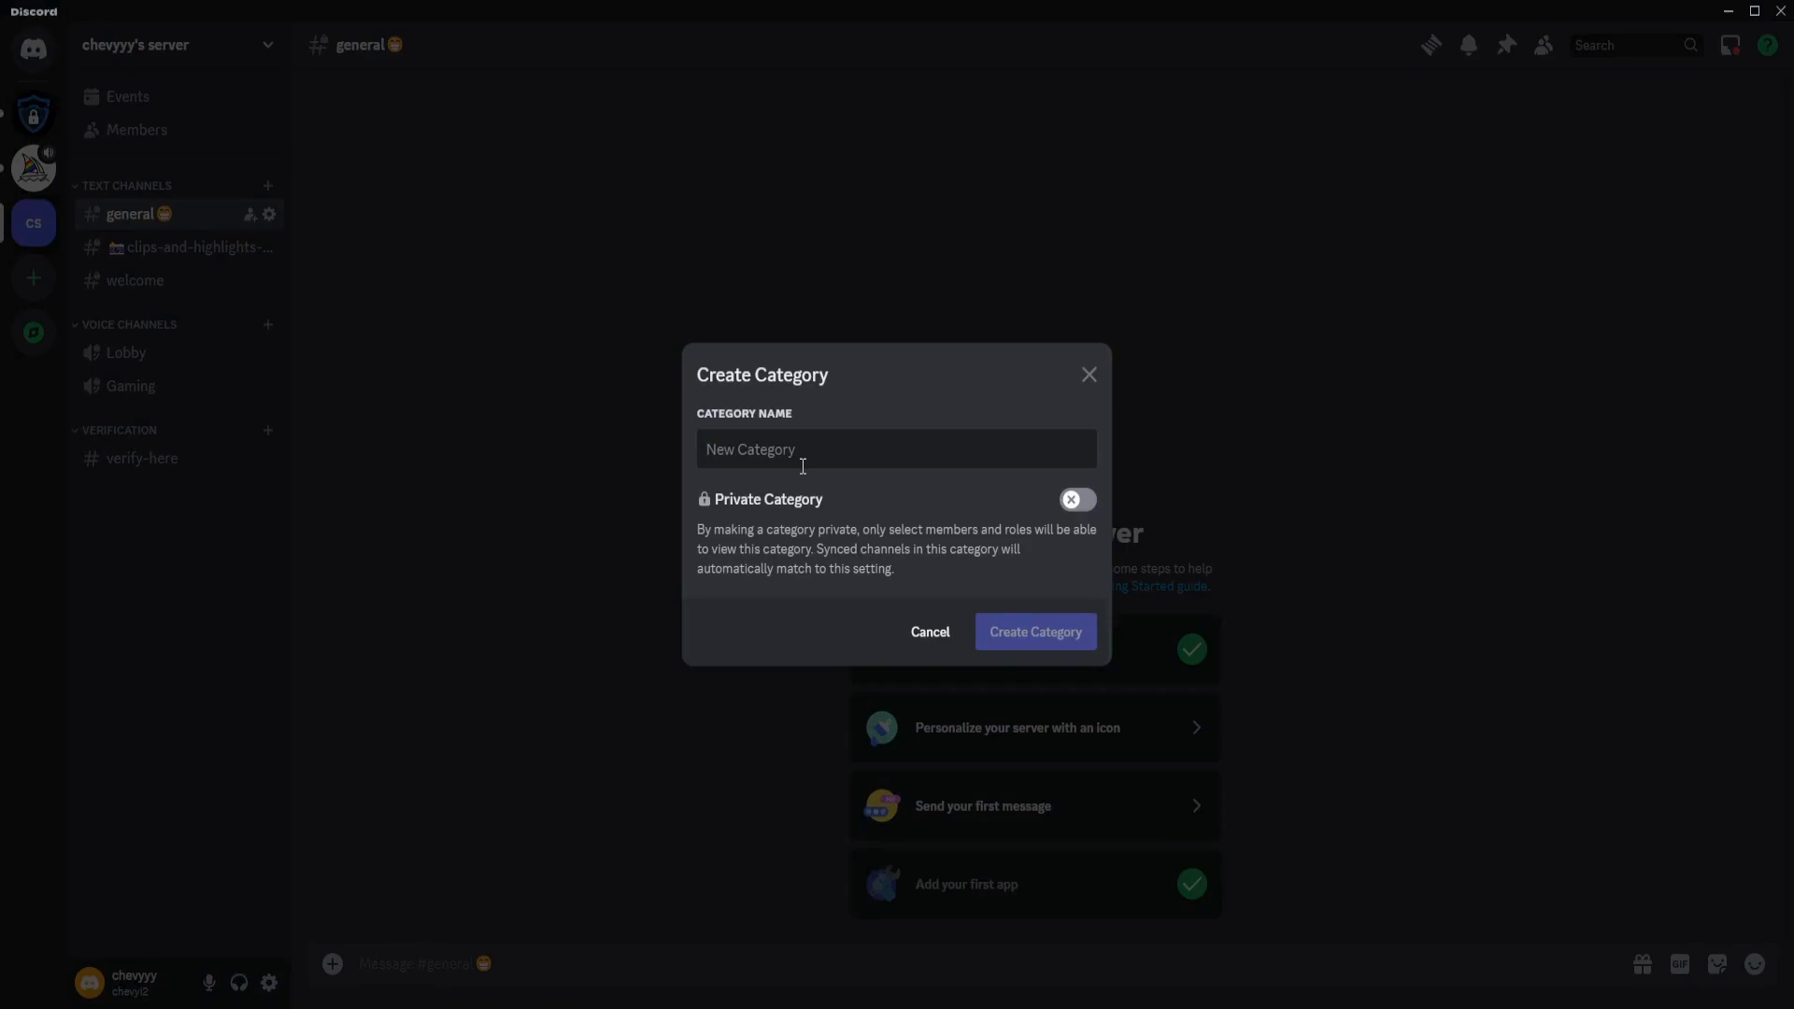
{"action": "type", "text": "o"}
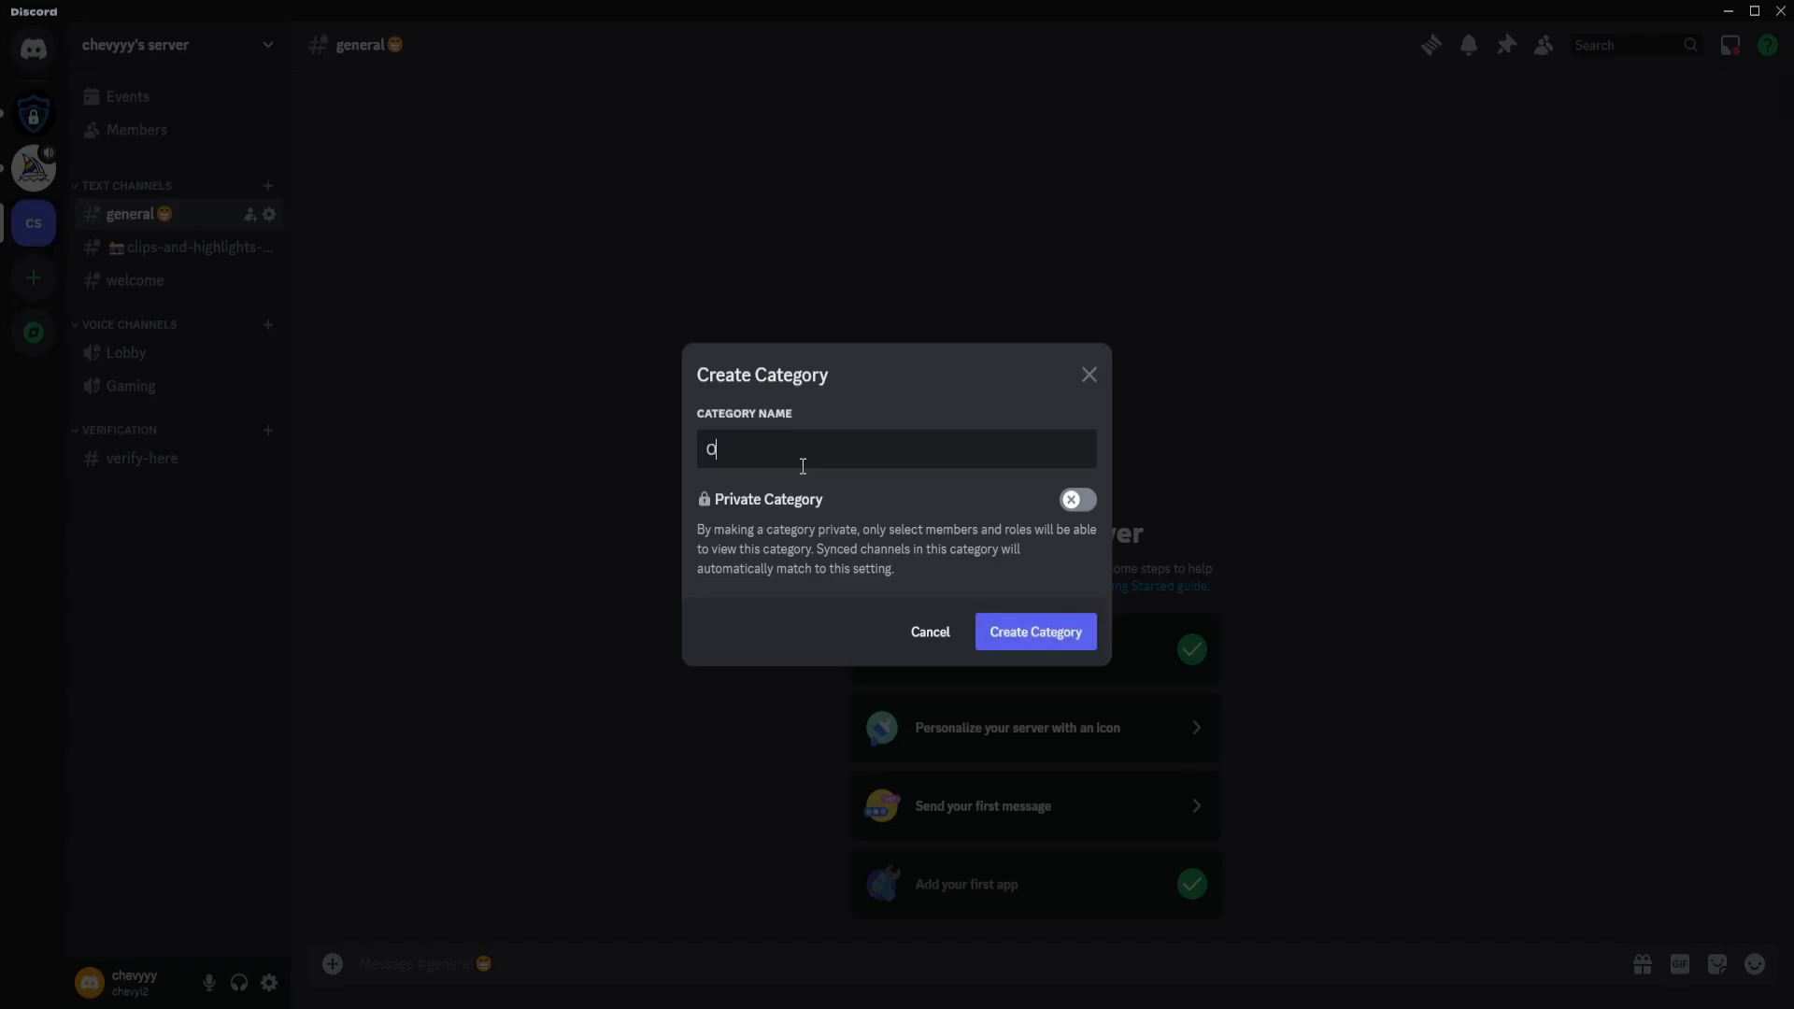
{"action": "type", "text": "UT OF TOPIC"}
{"action": "left_click", "coordinate": [1036, 632]}
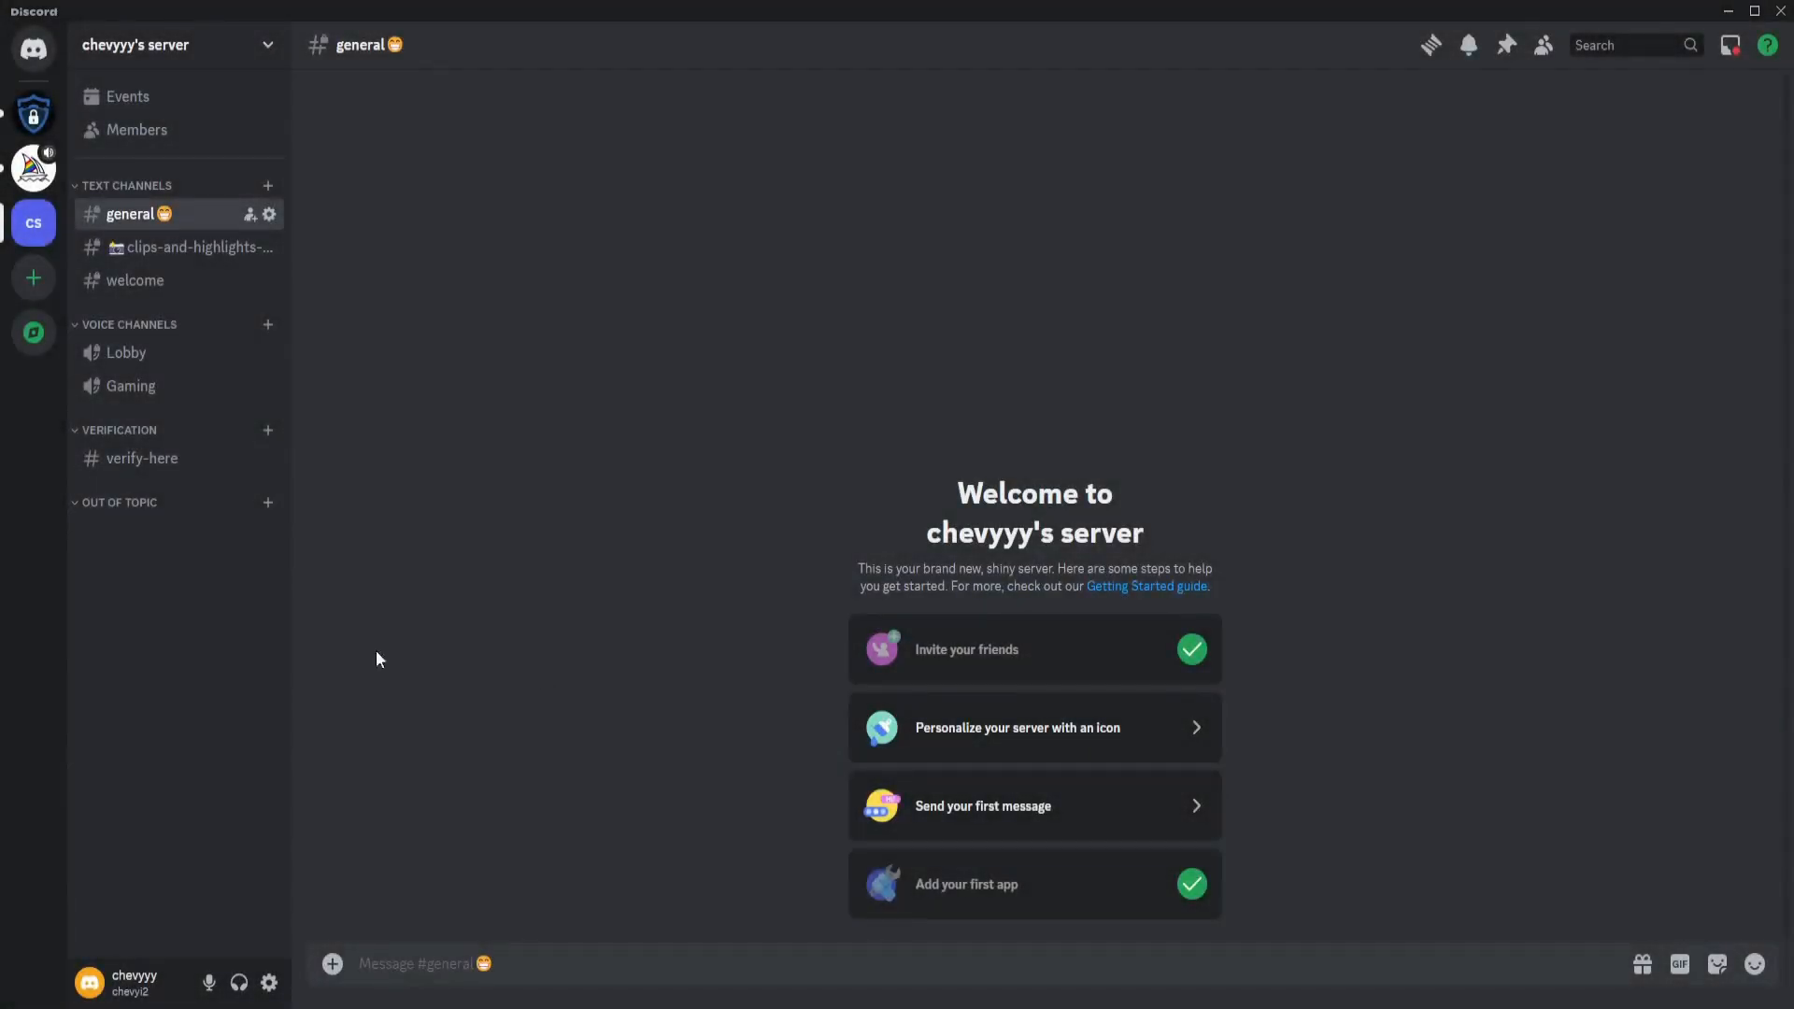
Step: Create a text channel named thoughts in the OUT OF TOPIC category
{"action": "left_click", "coordinate": [268, 503]}
{"action": "type", "text": "thoughts"}
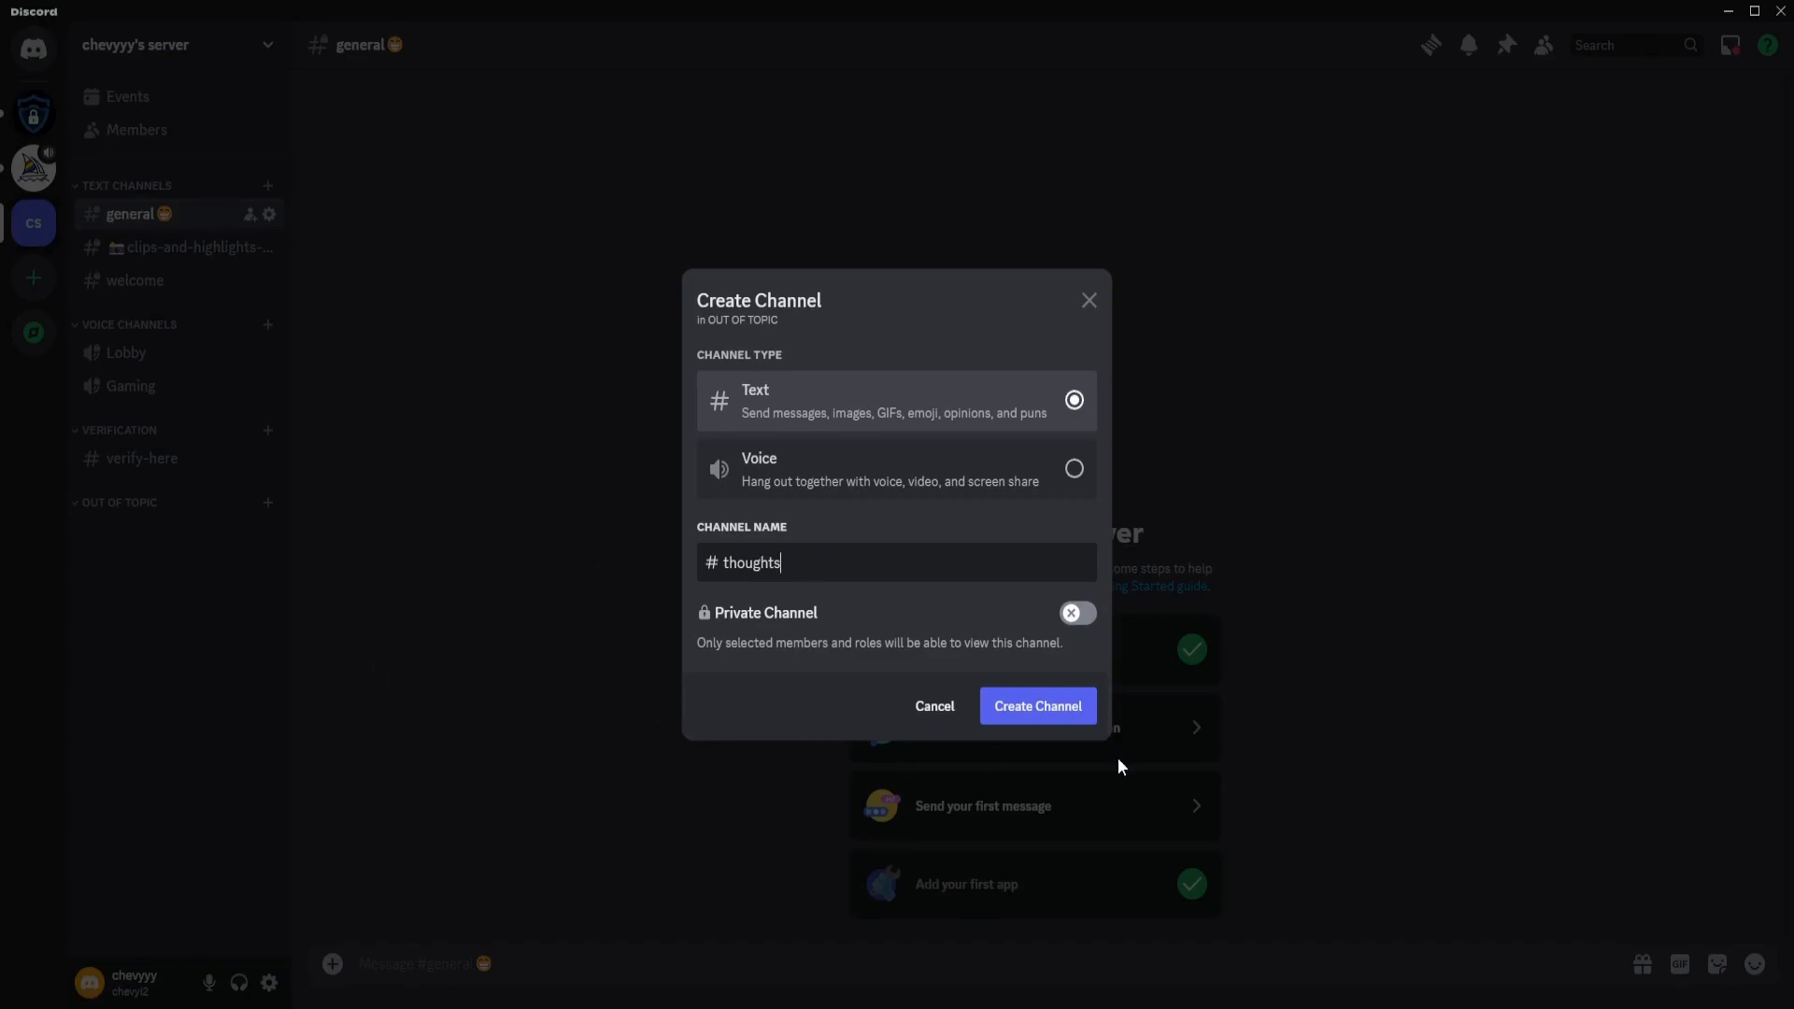
{"action": "left_click", "coordinate": [1038, 706]}
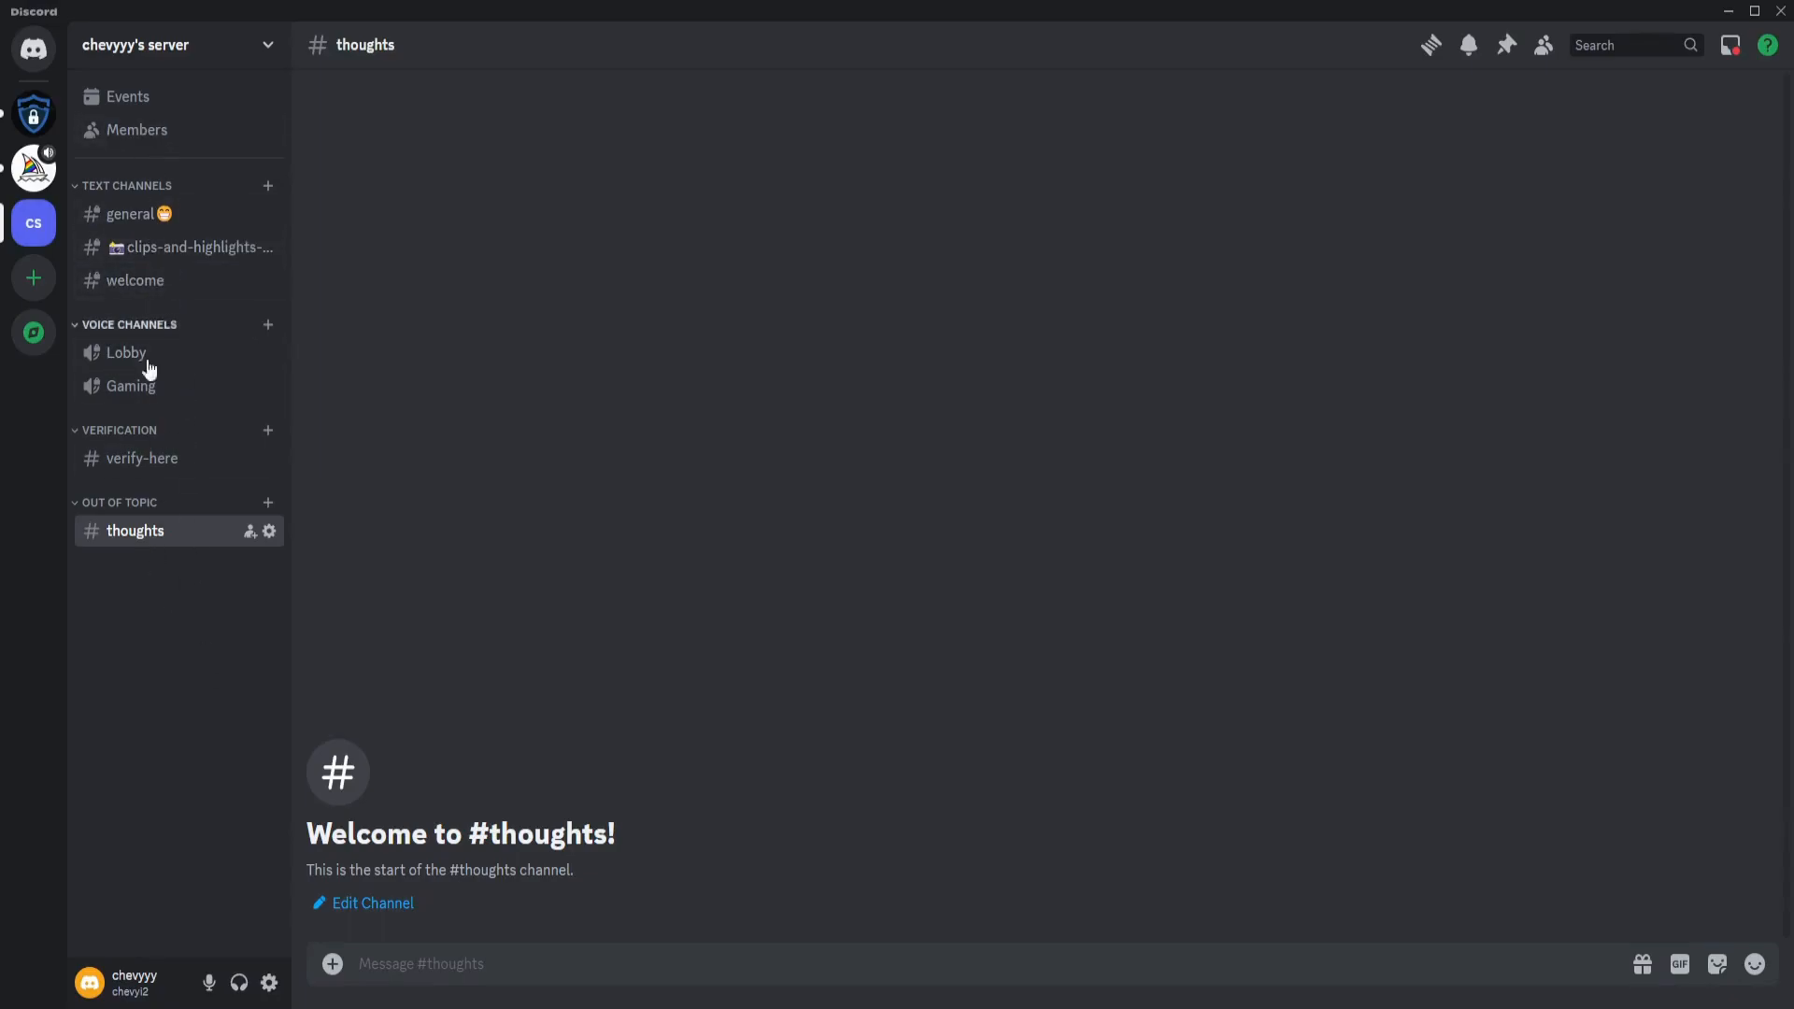
Step: Rename the thoughts channel to 🤯thoughts🤯 in its channel settings, save the change, and close the settings
{"action": "right_click", "coordinate": [140, 534]}
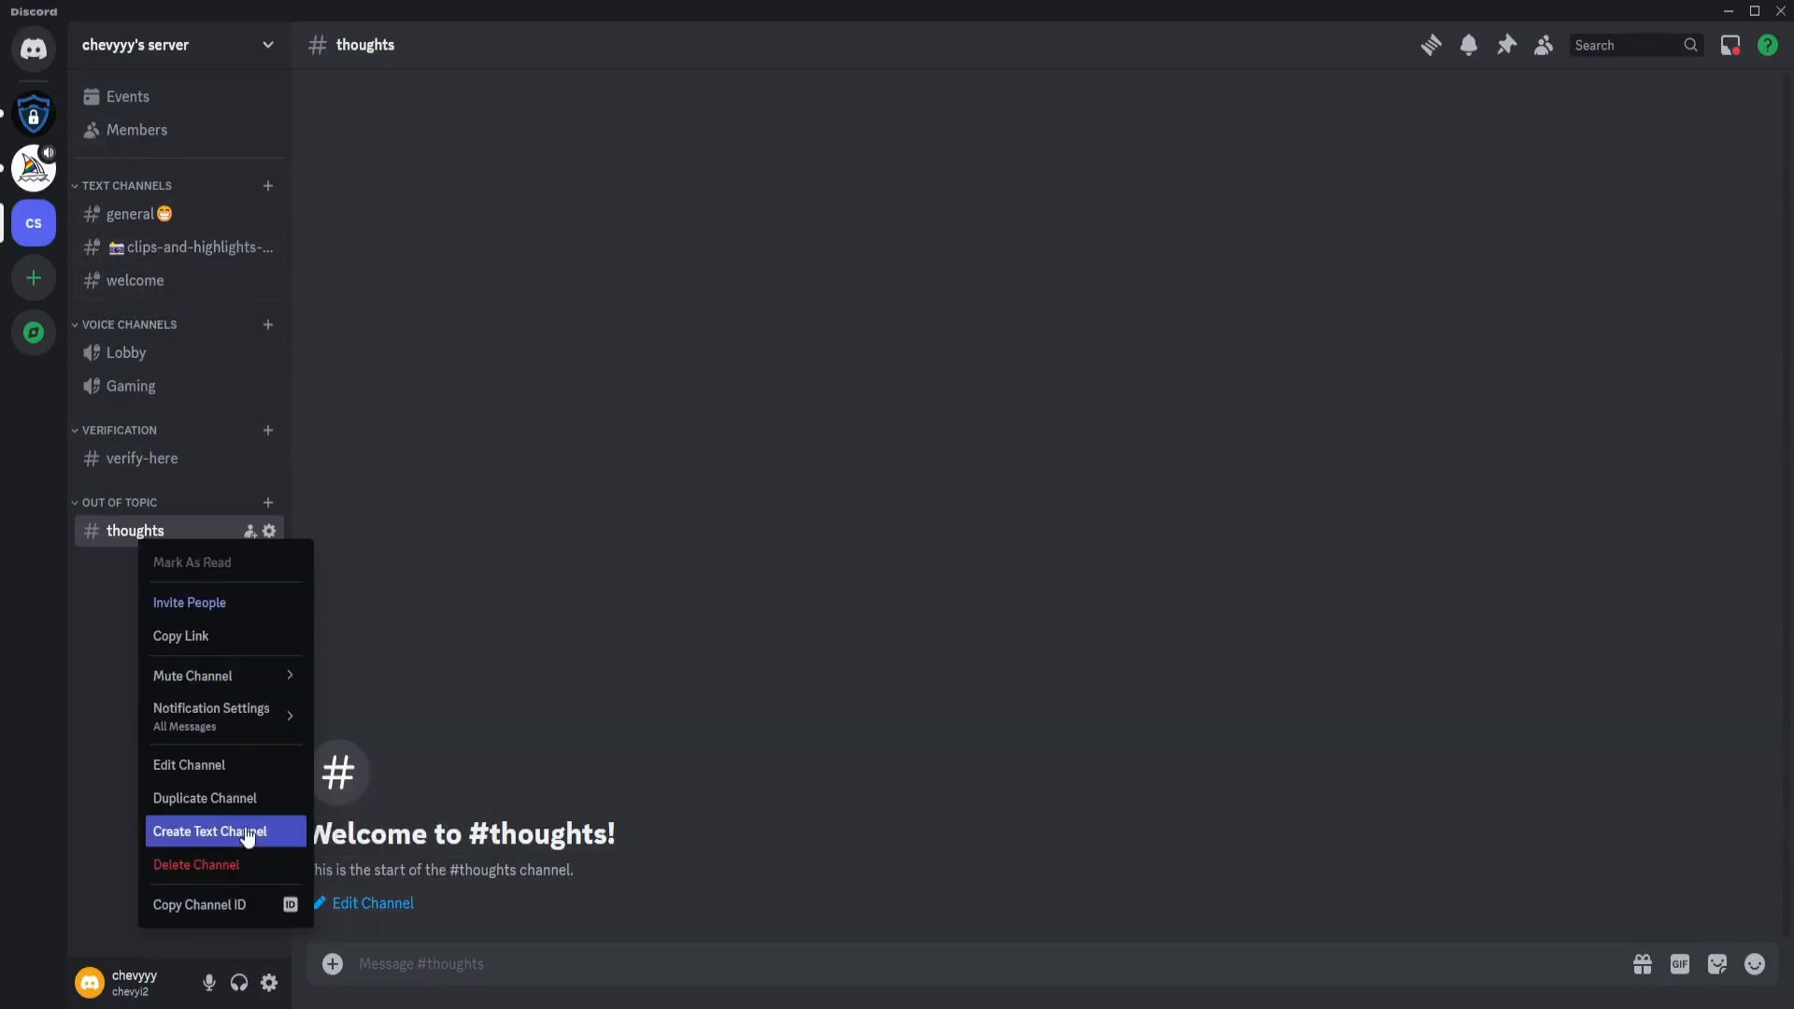
{"action": "left_click", "coordinate": [97, 748]}
{"action": "right_click", "coordinate": [142, 542]}
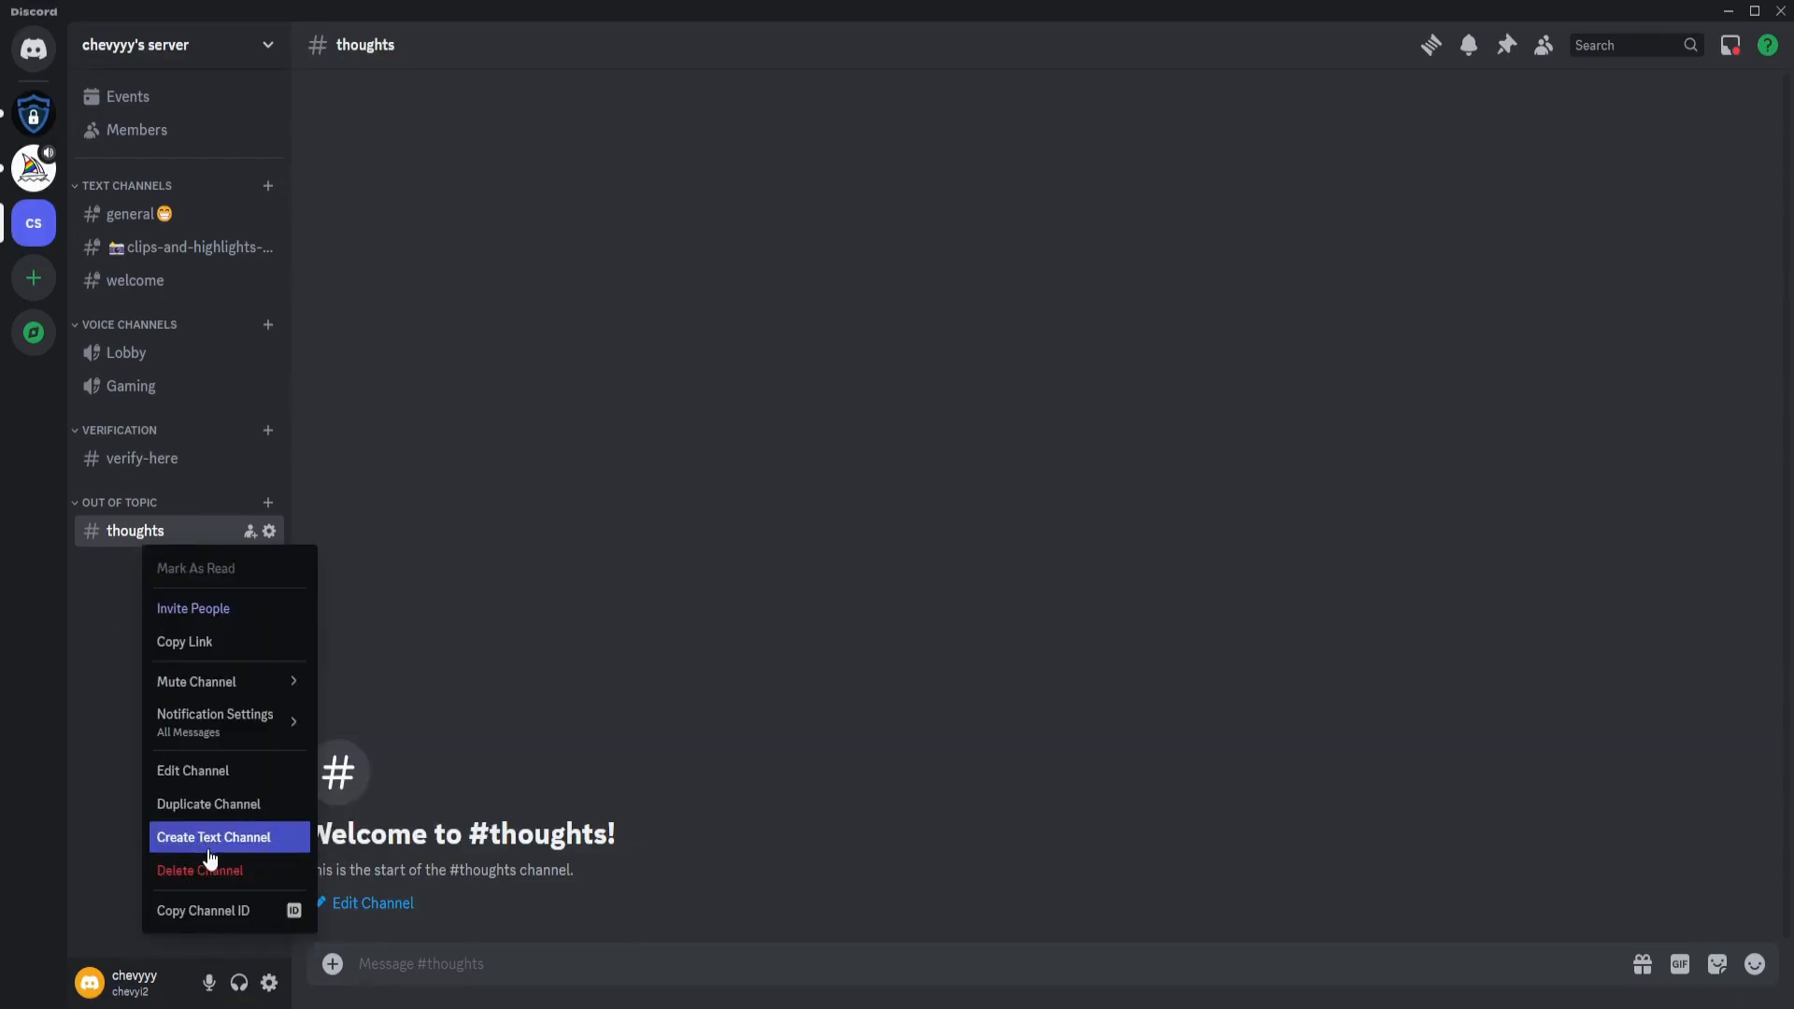
{"action": "left_click", "coordinate": [208, 770]}
{"action": "left_click", "coordinate": [675, 165]}
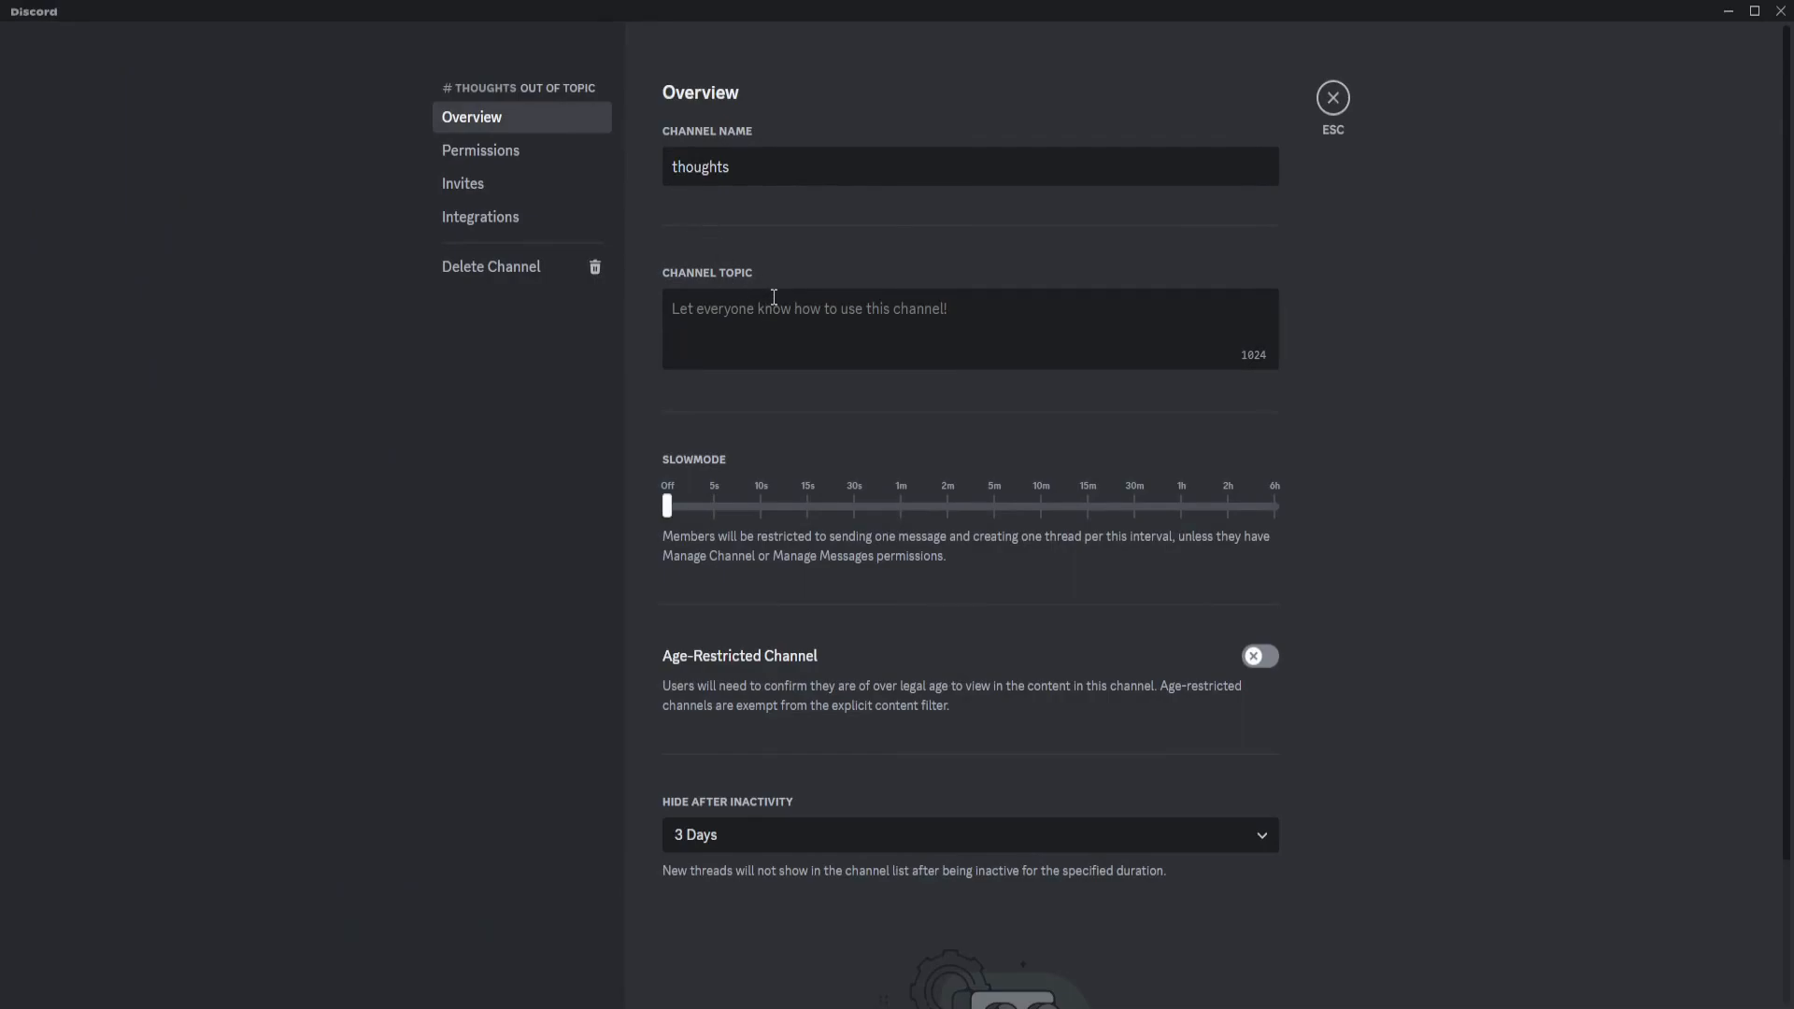
{"action": "type", "text": "🤯"}
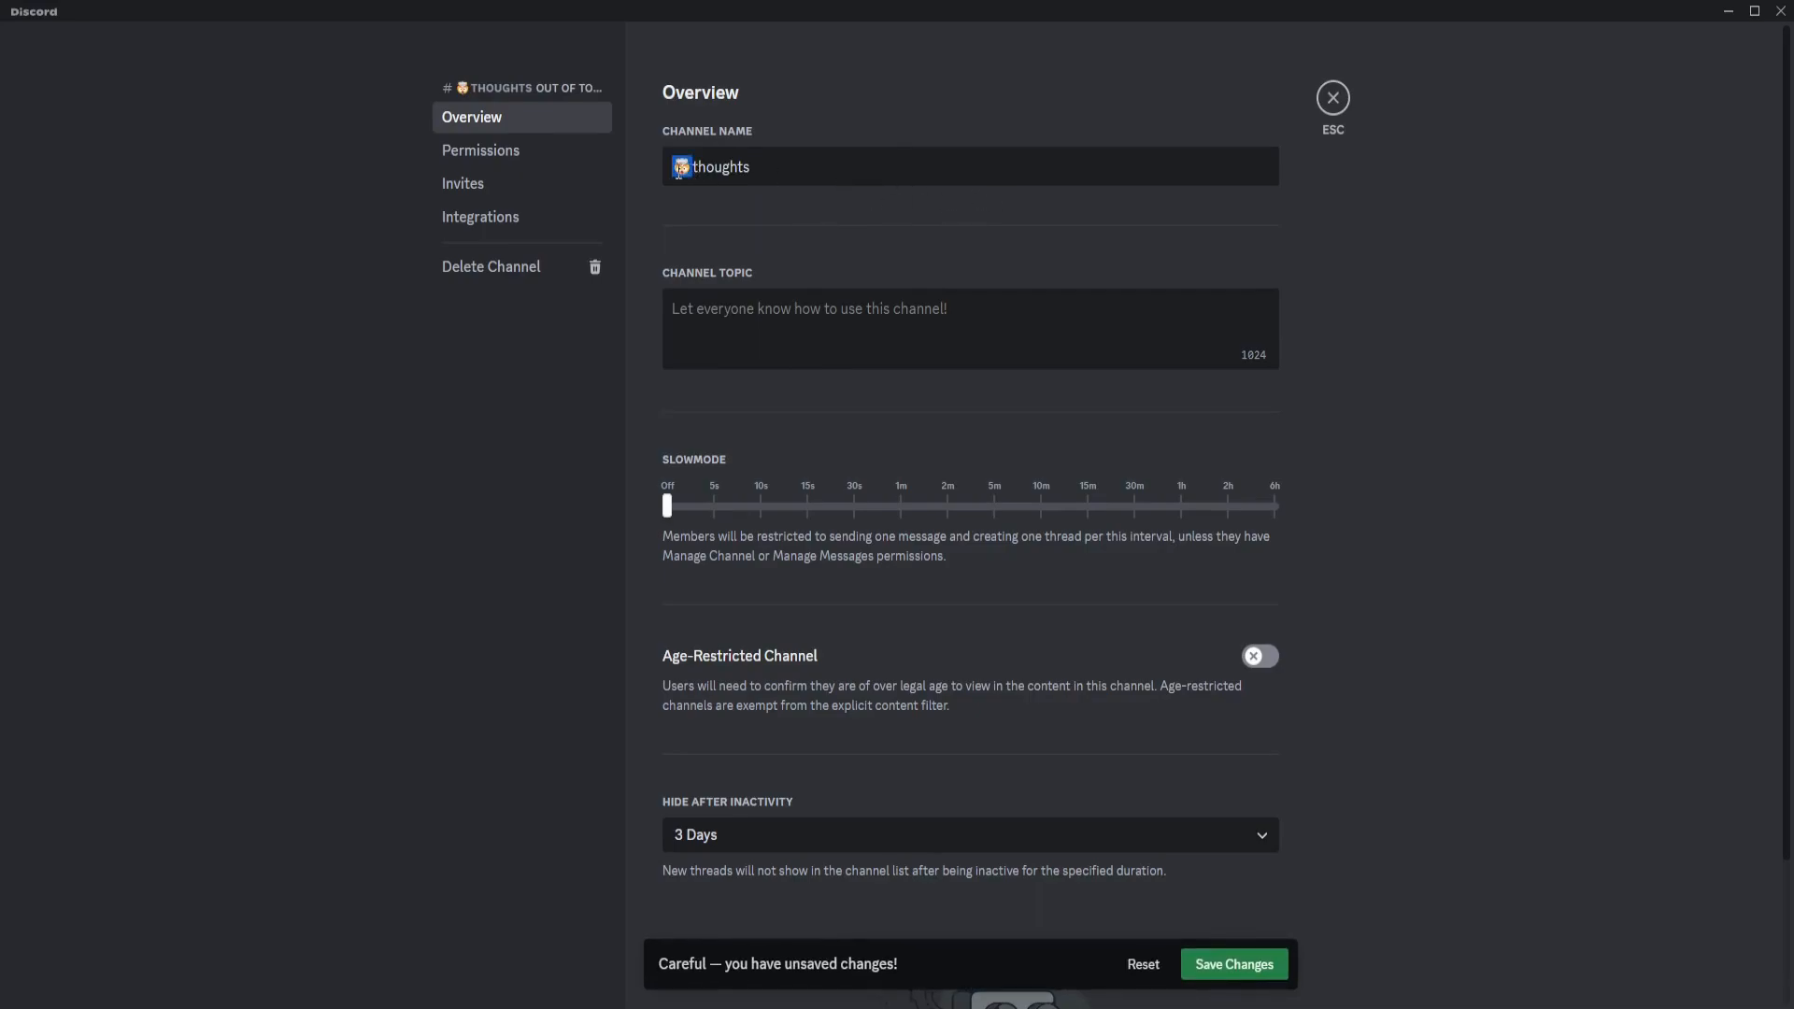
{"action": "left_click", "coordinate": [888, 153]}
{"action": "type", "text": "🤯"}
{"action": "left_click", "coordinate": [1235, 963]}
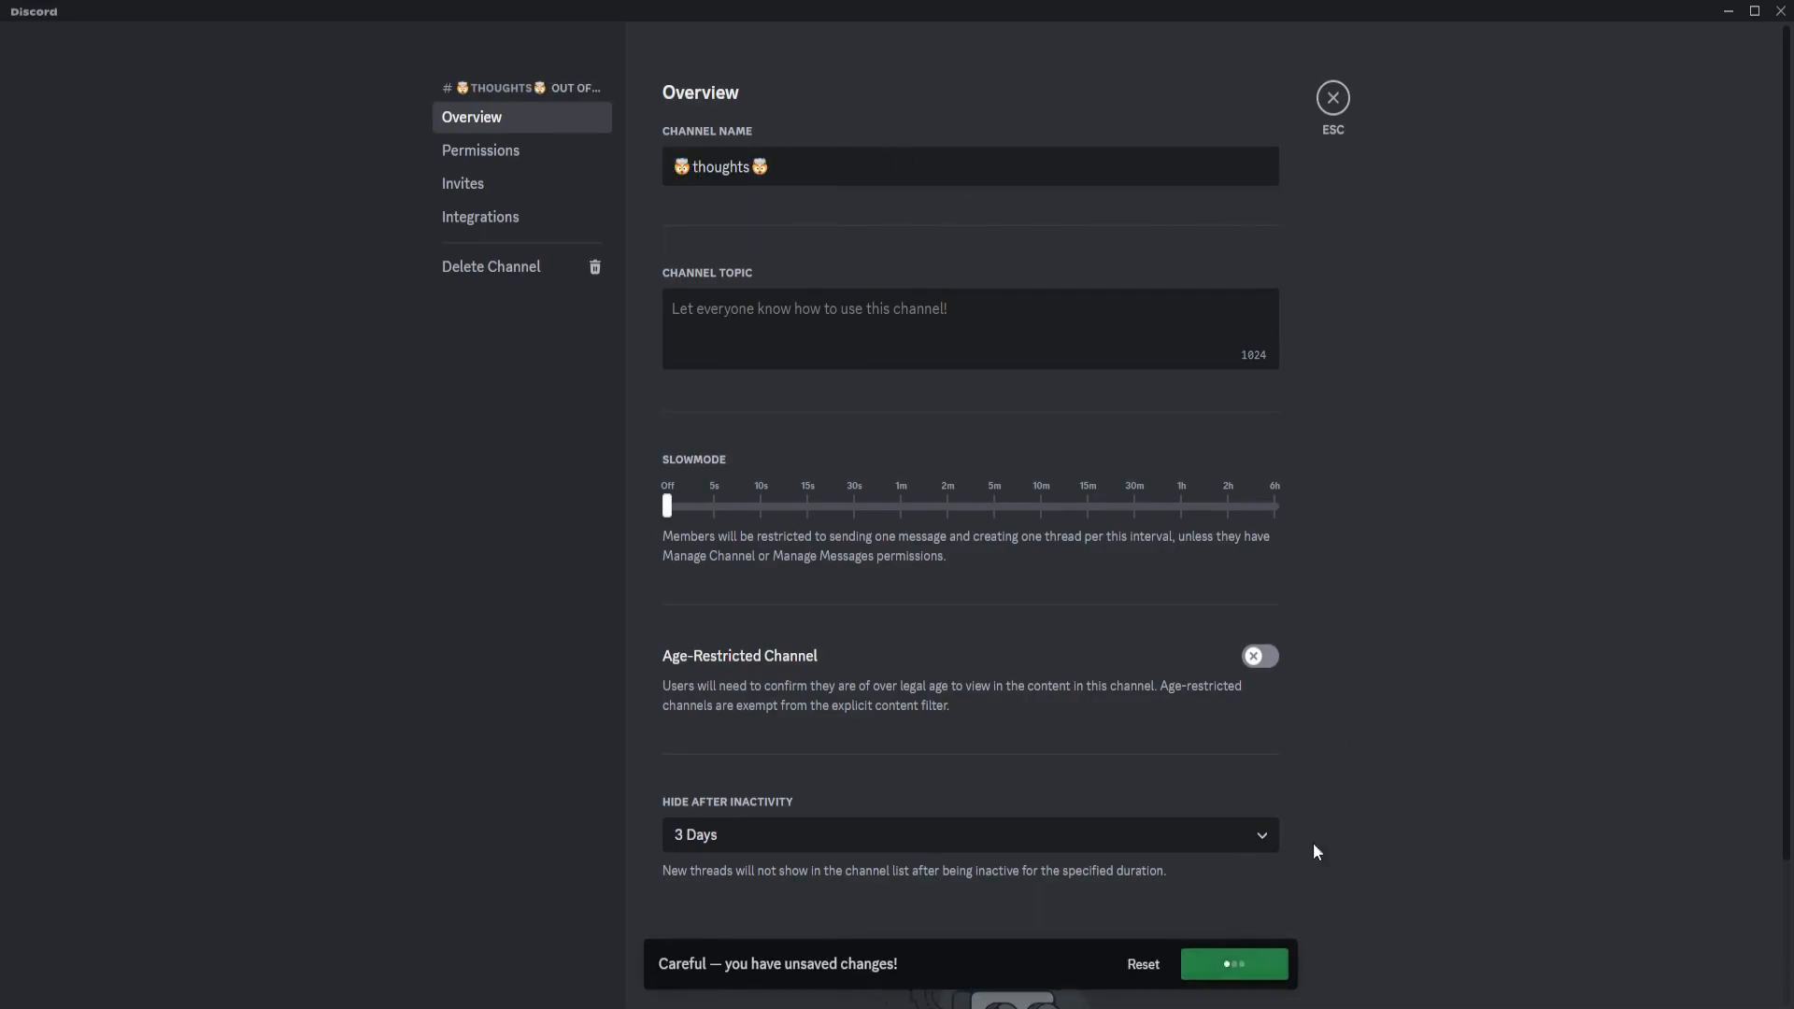
{"action": "left_click", "coordinate": [1331, 103]}
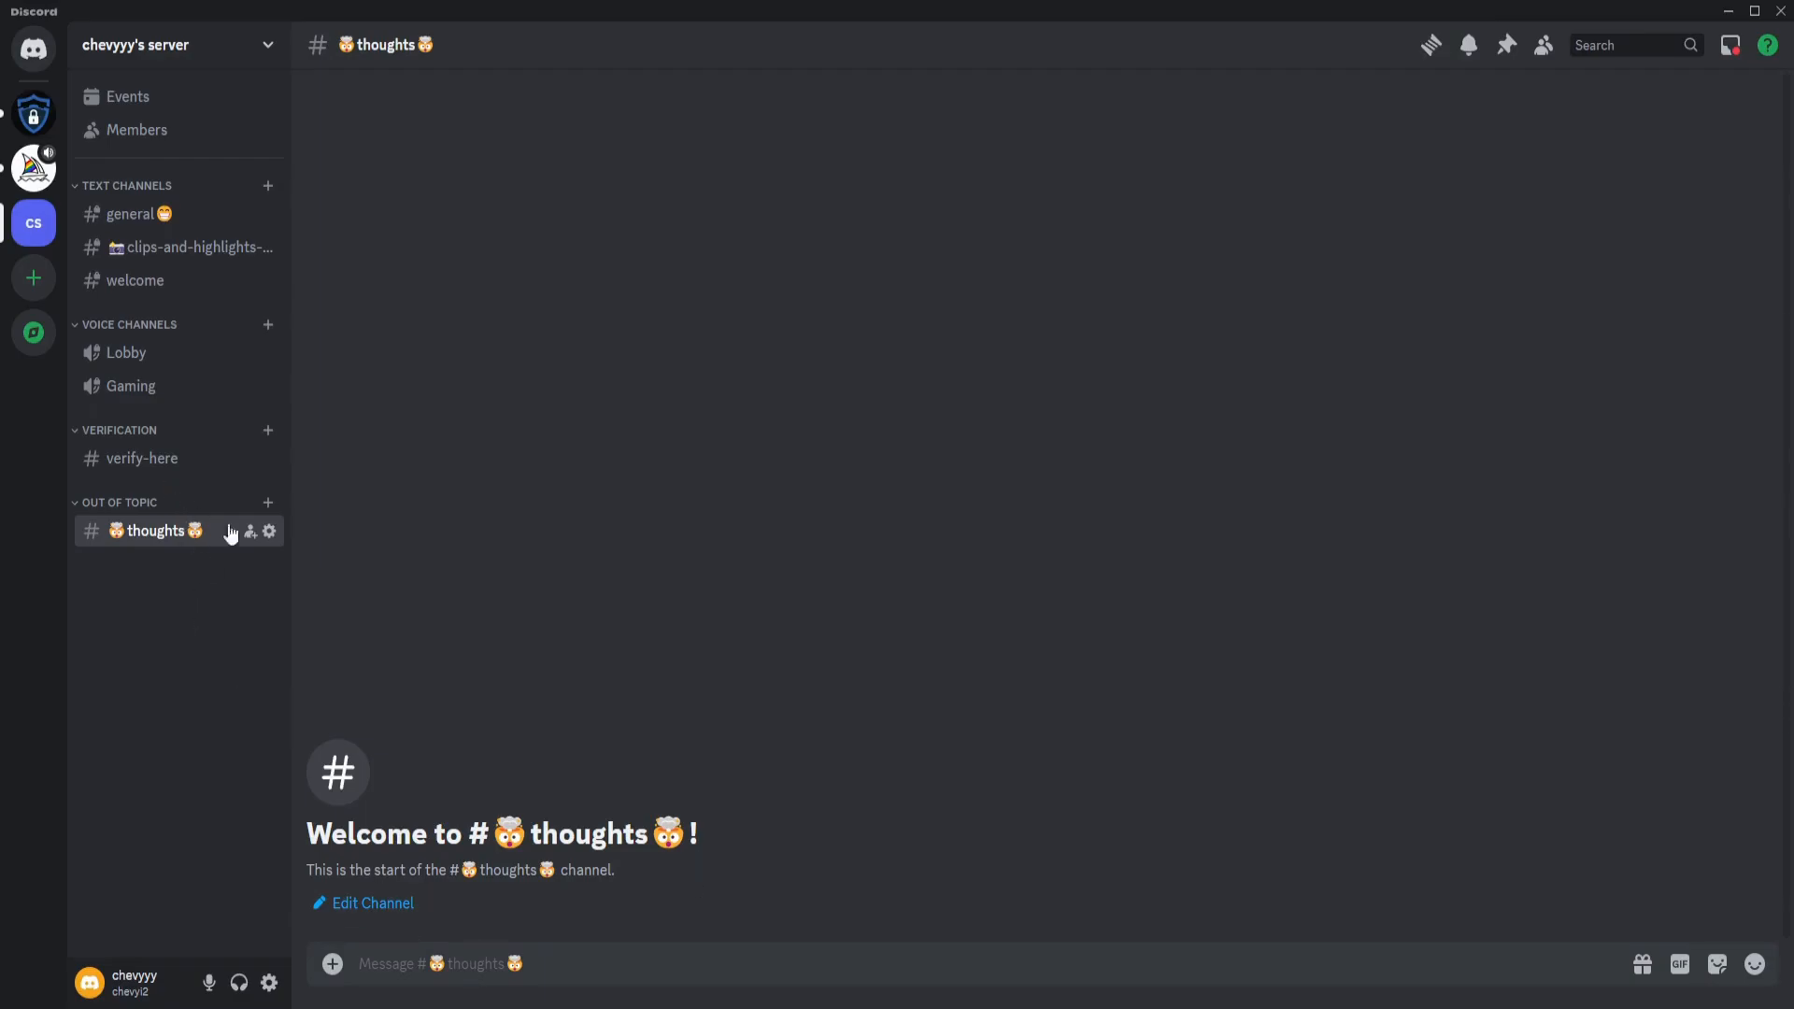
Step: Leave the server view and open the direct messages
{"action": "left_click", "coordinate": [46, 66]}
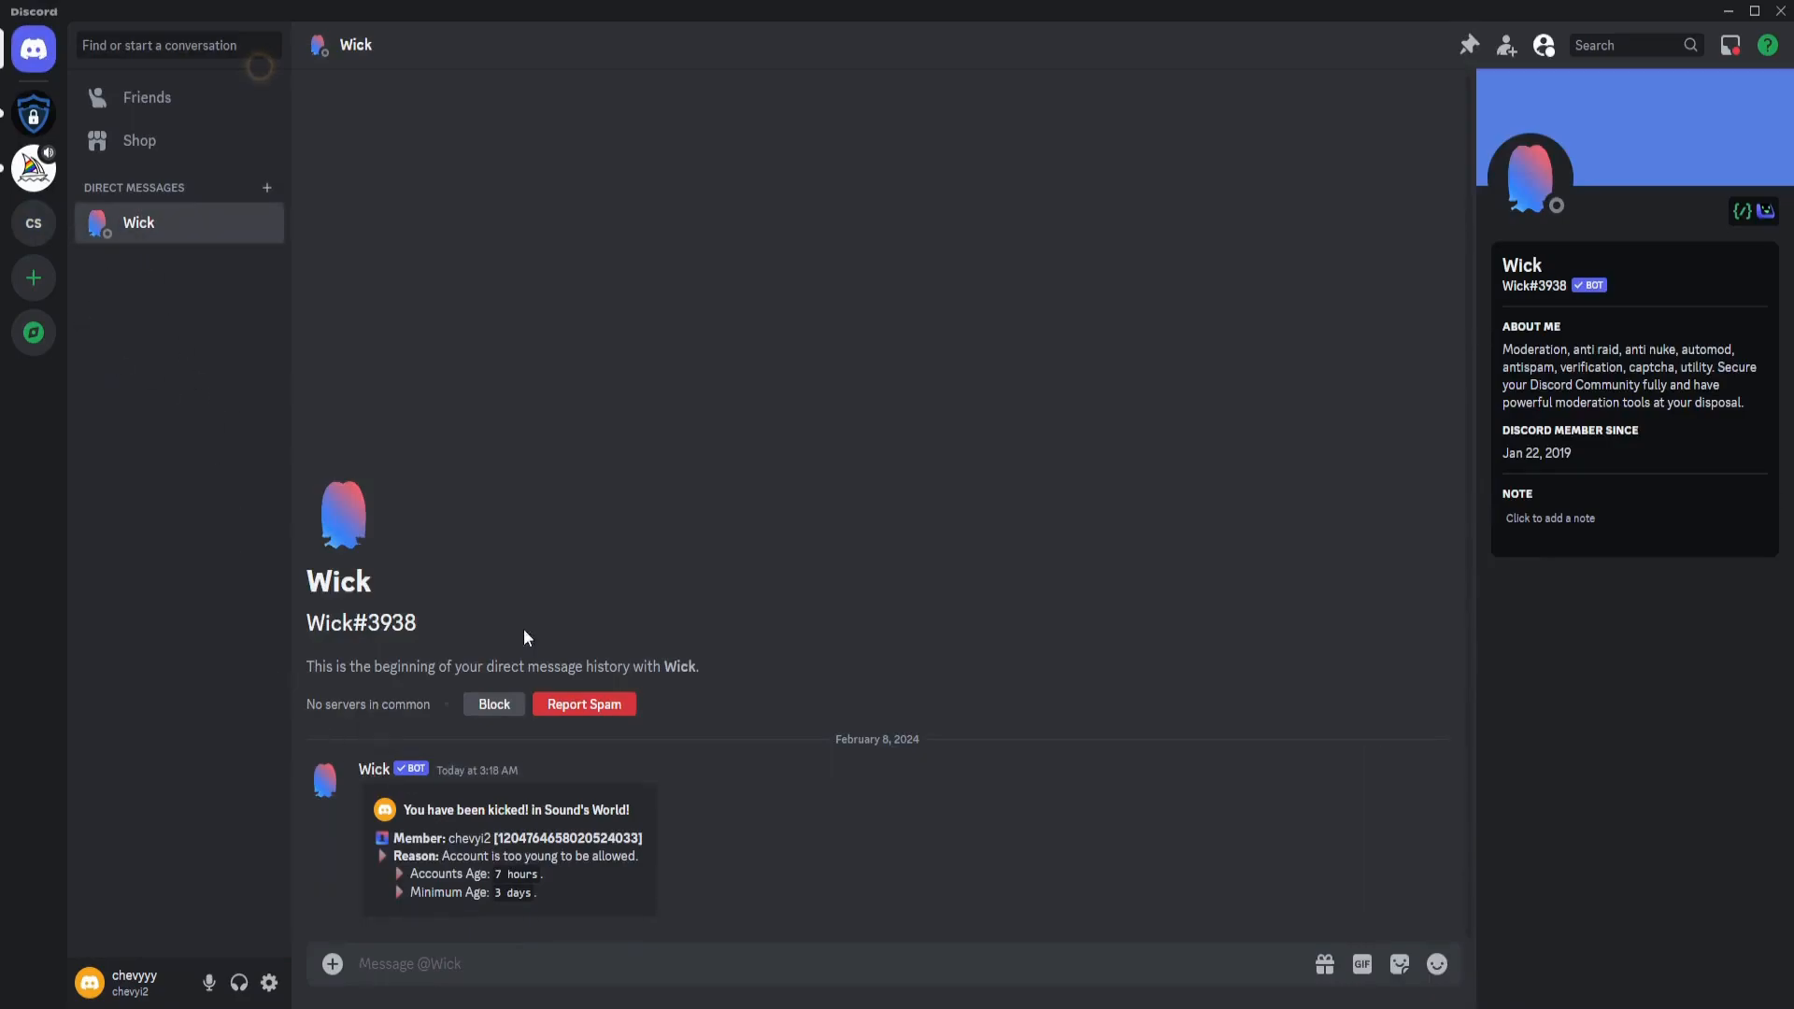